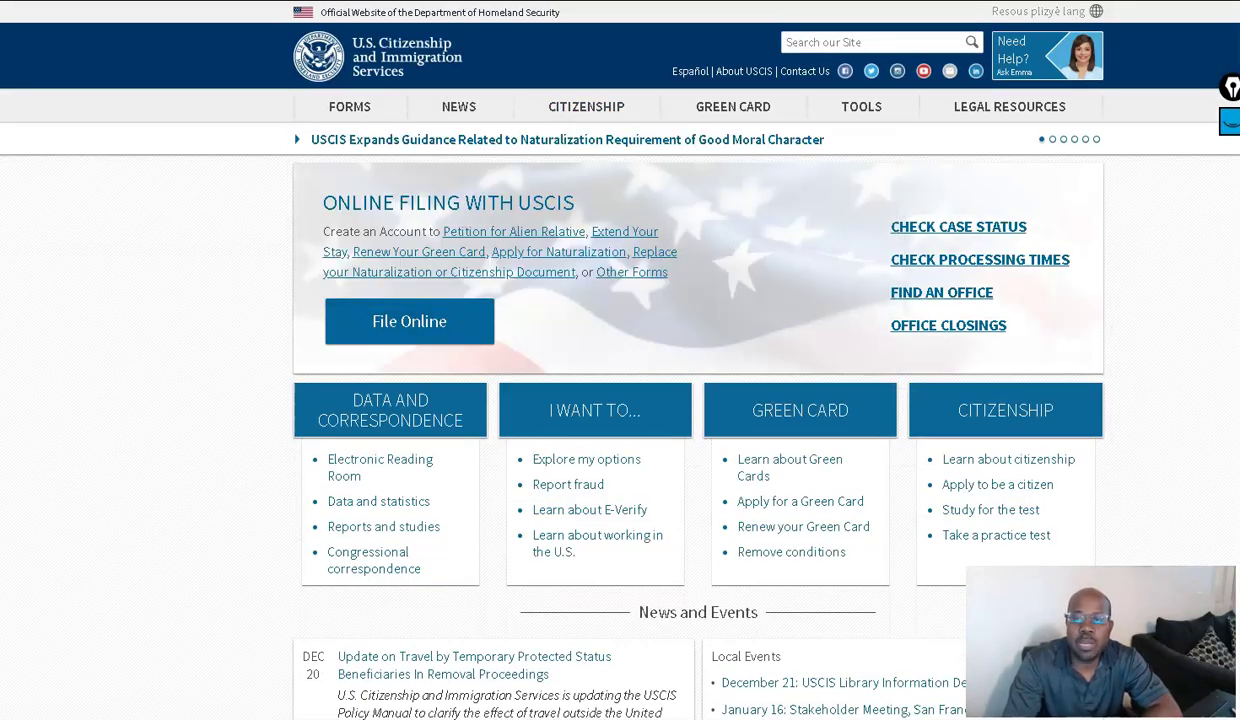
Open the Typographic Error service request through the Ask About My Case self-service tool
mouse_move(861, 106)
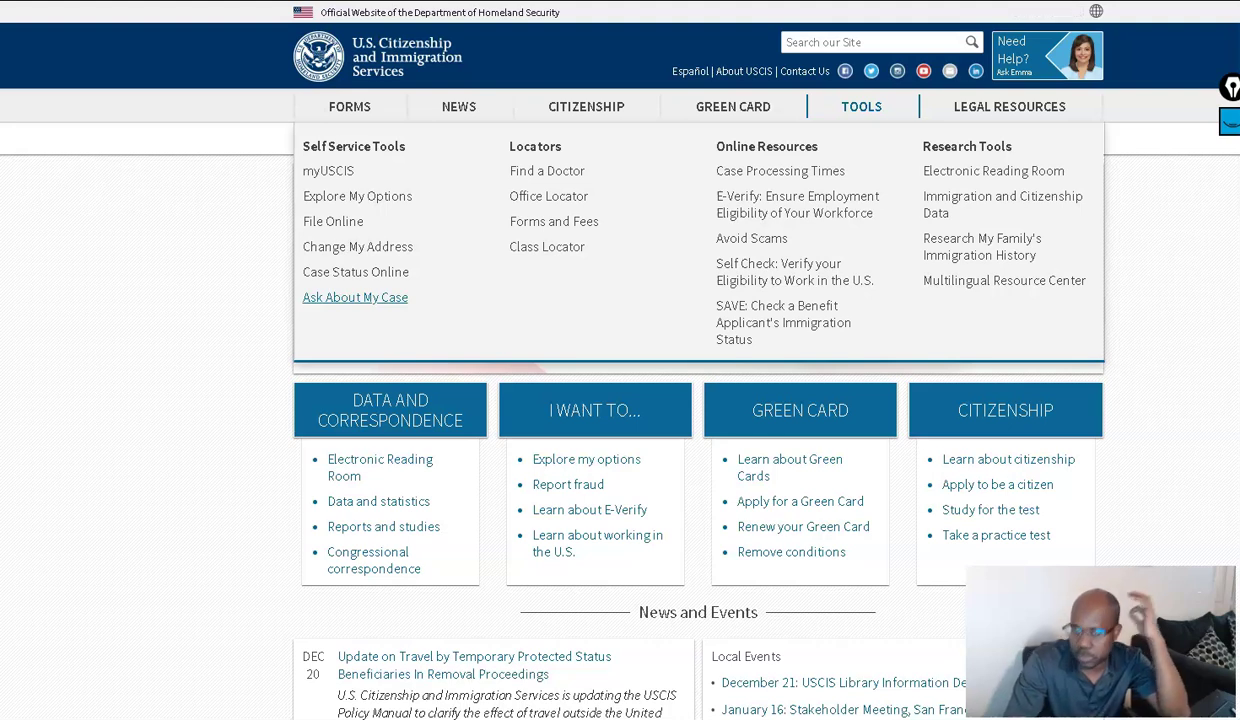
click(355, 297)
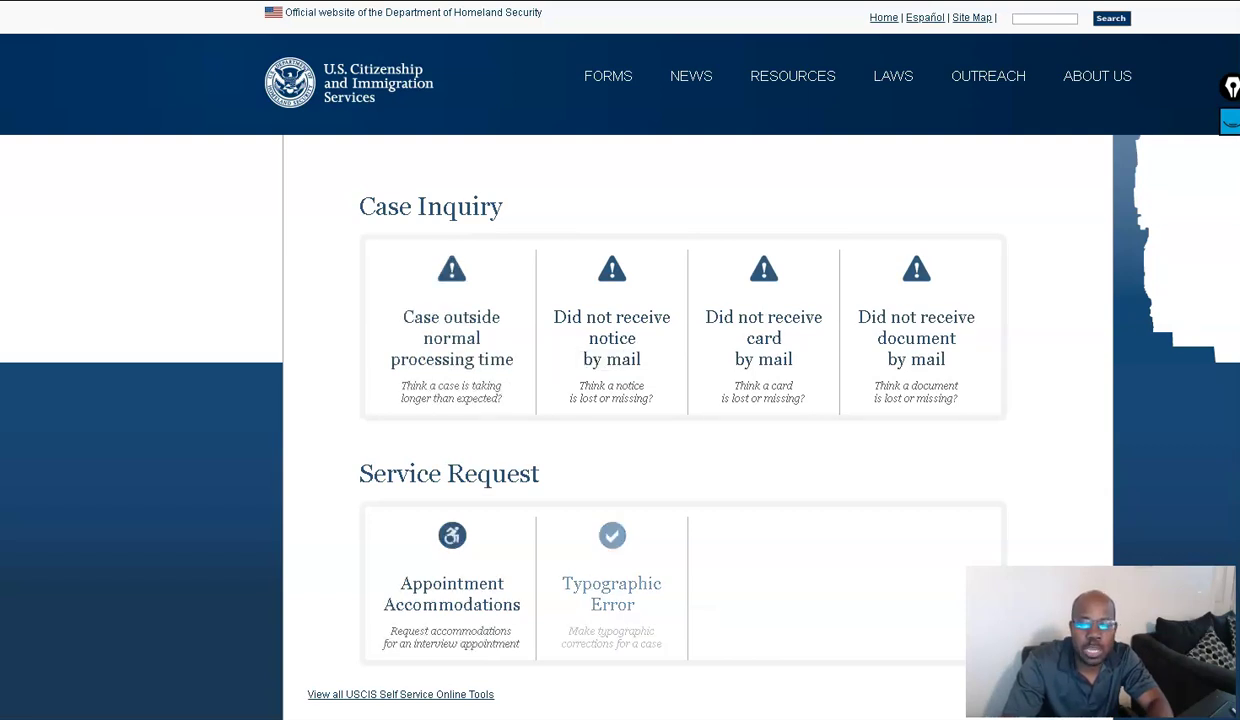
click(620, 597)
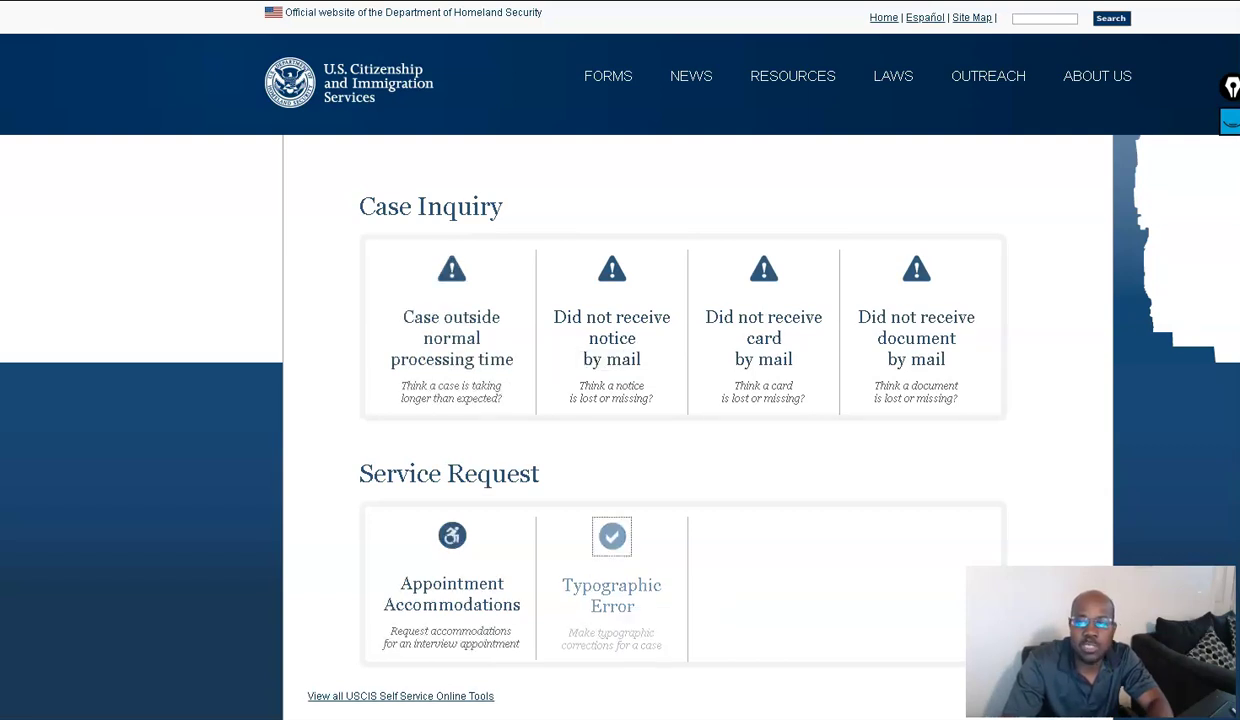
Set the form number in the case information to I485
scroll(620, 400, down, 3)
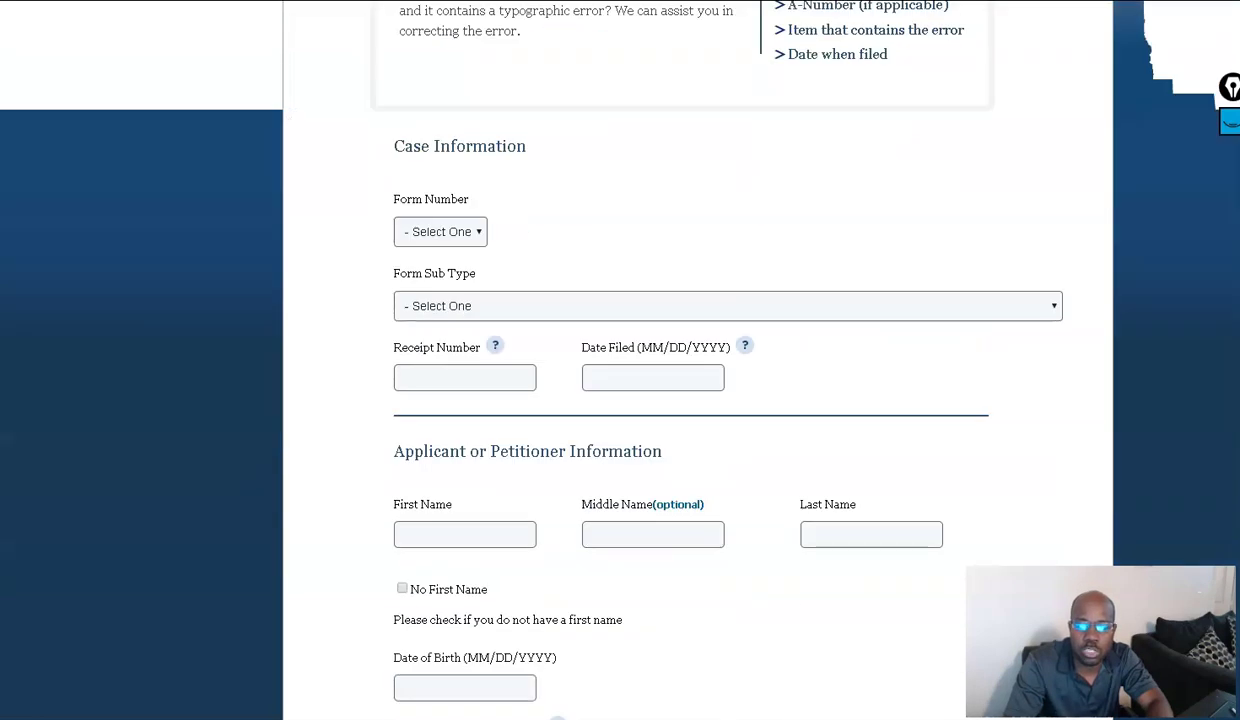
scroll(620, 400, up, 3)
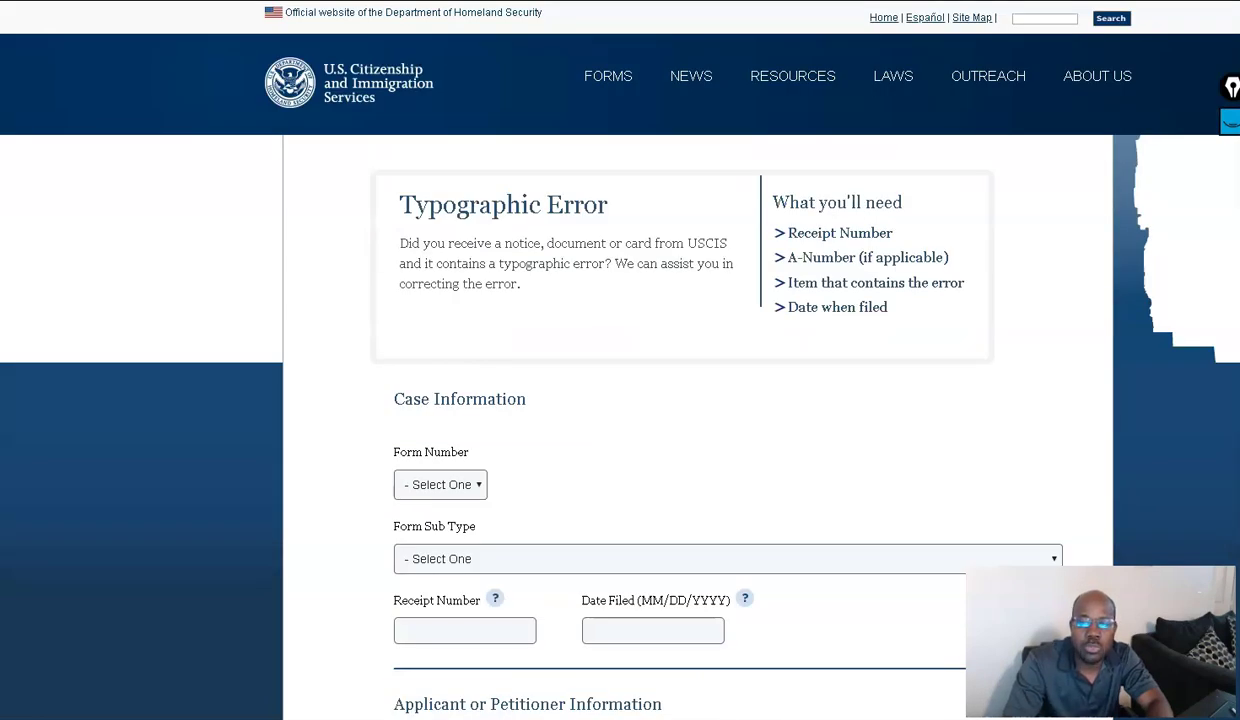
scroll(620, 400, down, 3)
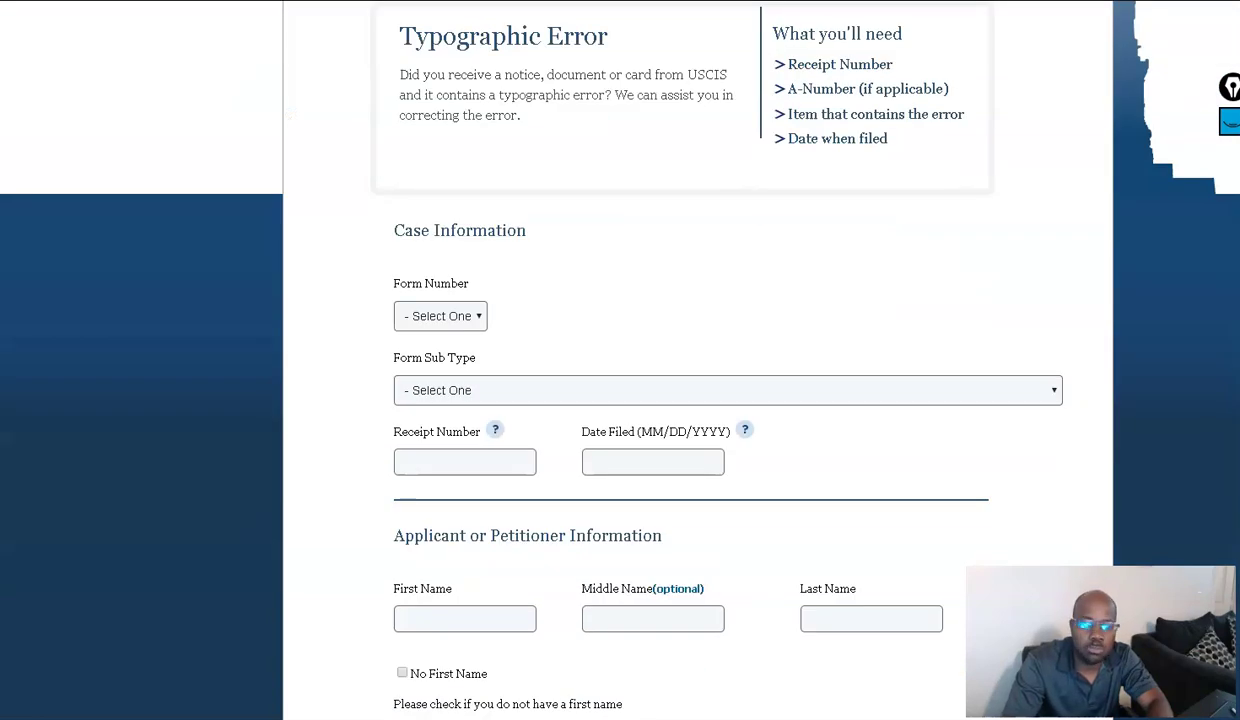
click(440, 316)
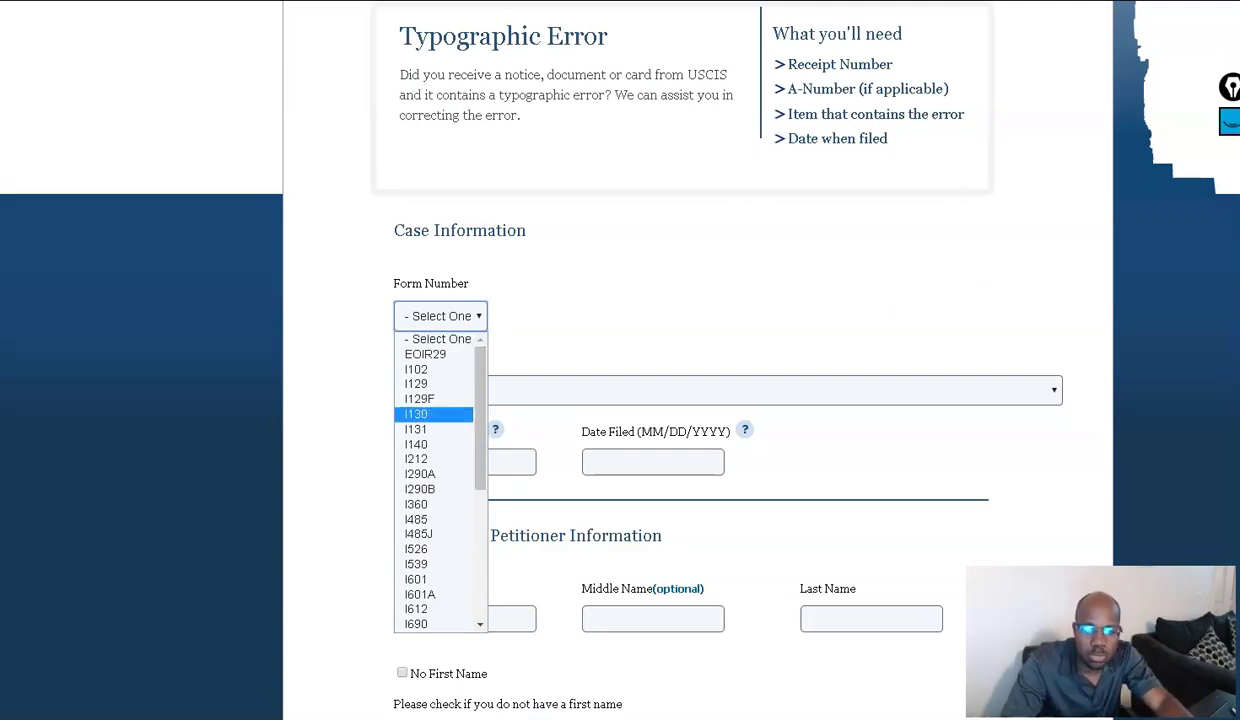
click(430, 519)
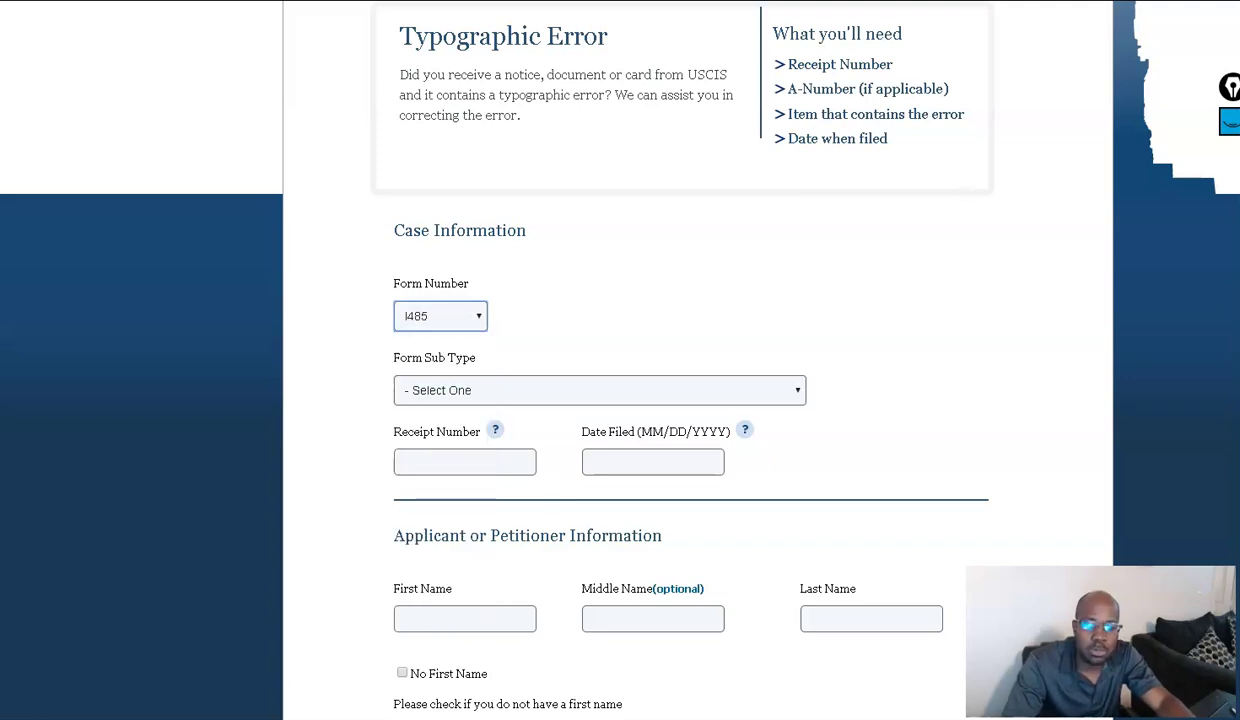
Review the form sub type options for I485, the receipt number and filing date fields, and the applicant name fields
click(599, 390)
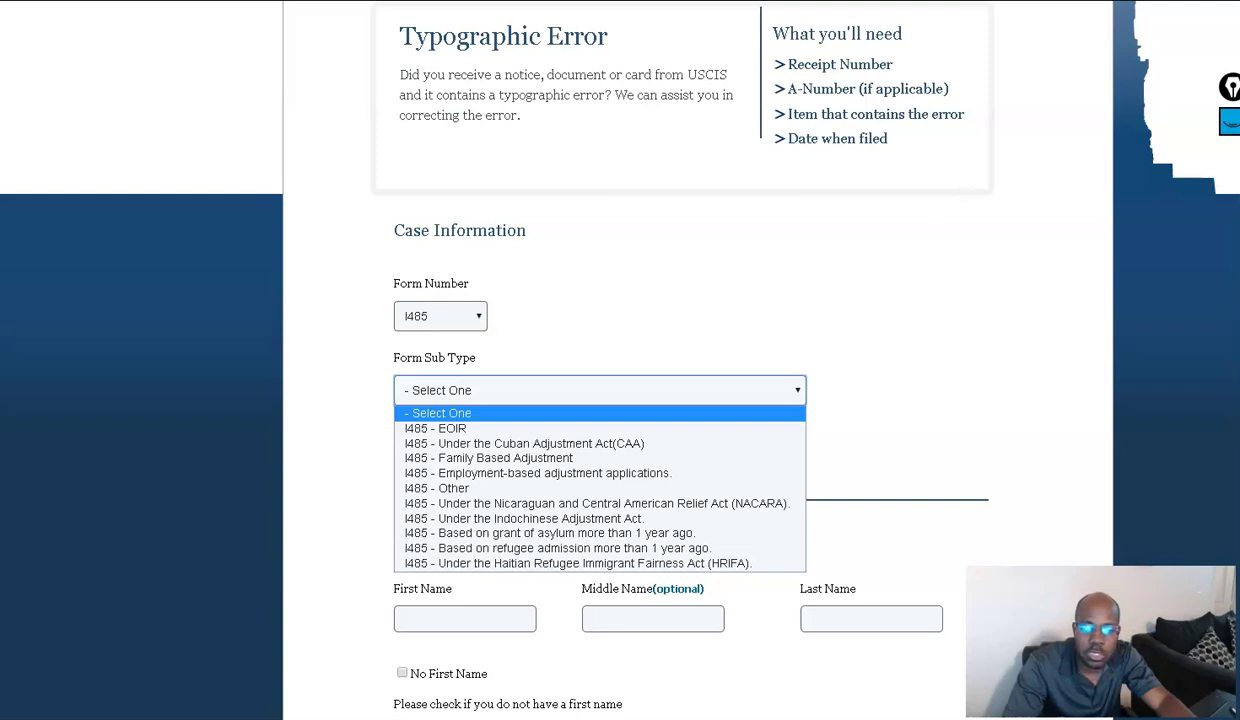
key(Escape)
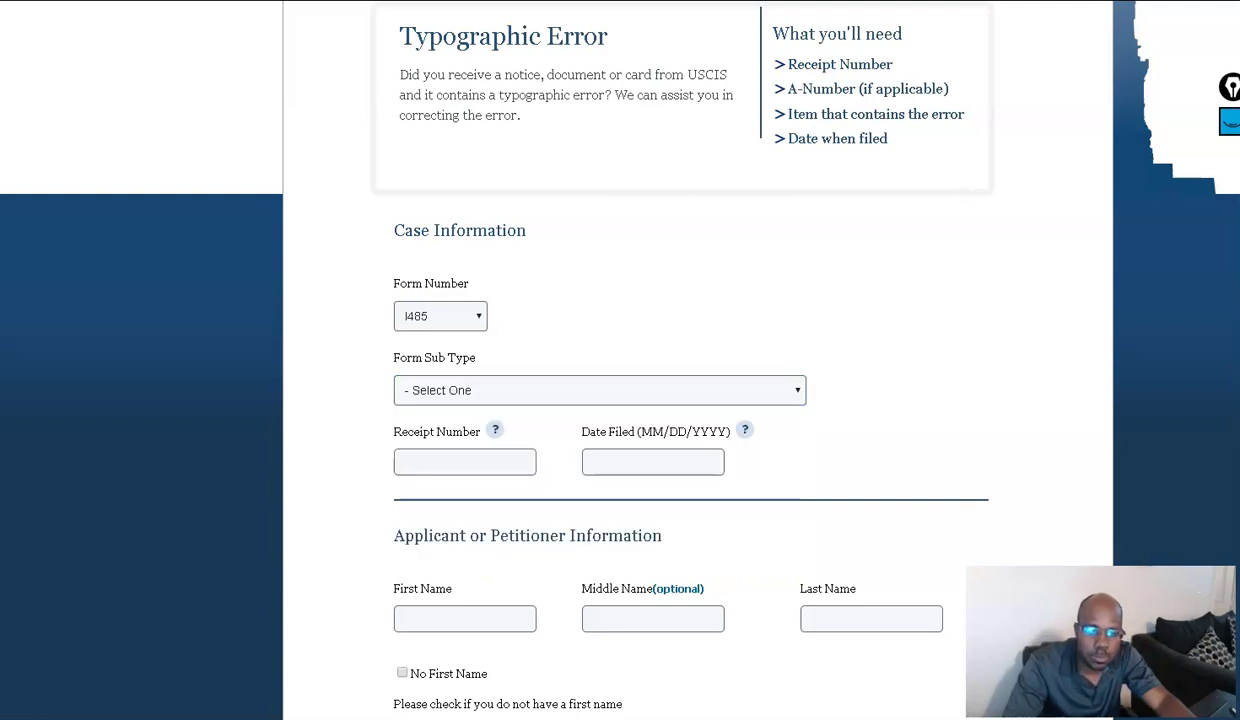
click(465, 461)
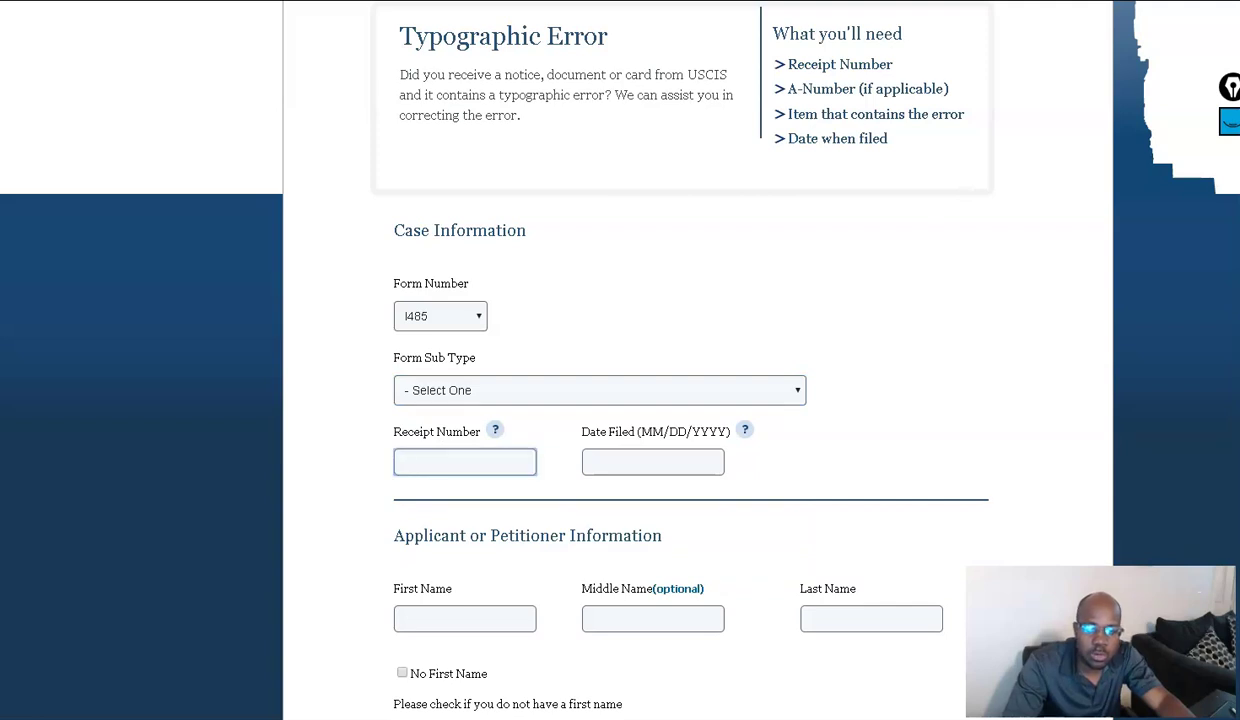
click(652, 461)
scroll(620, 360, down, 2)
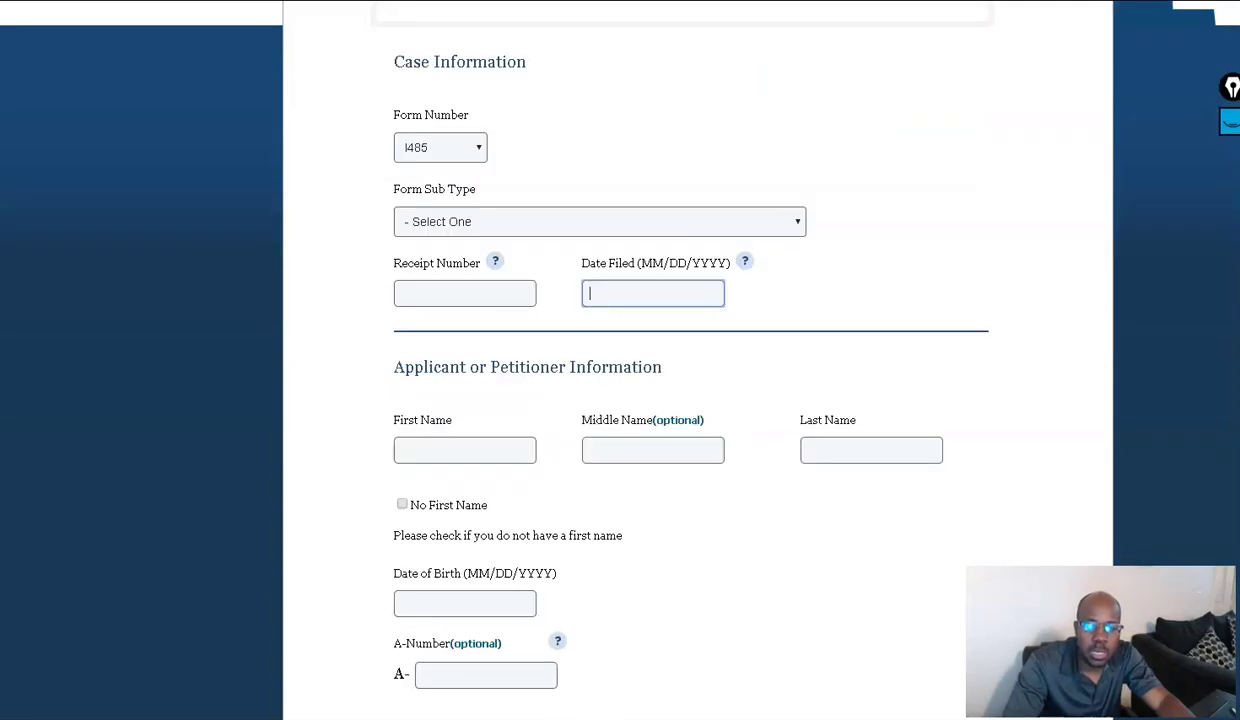
click(465, 450)
scroll(620, 360, down, 2)
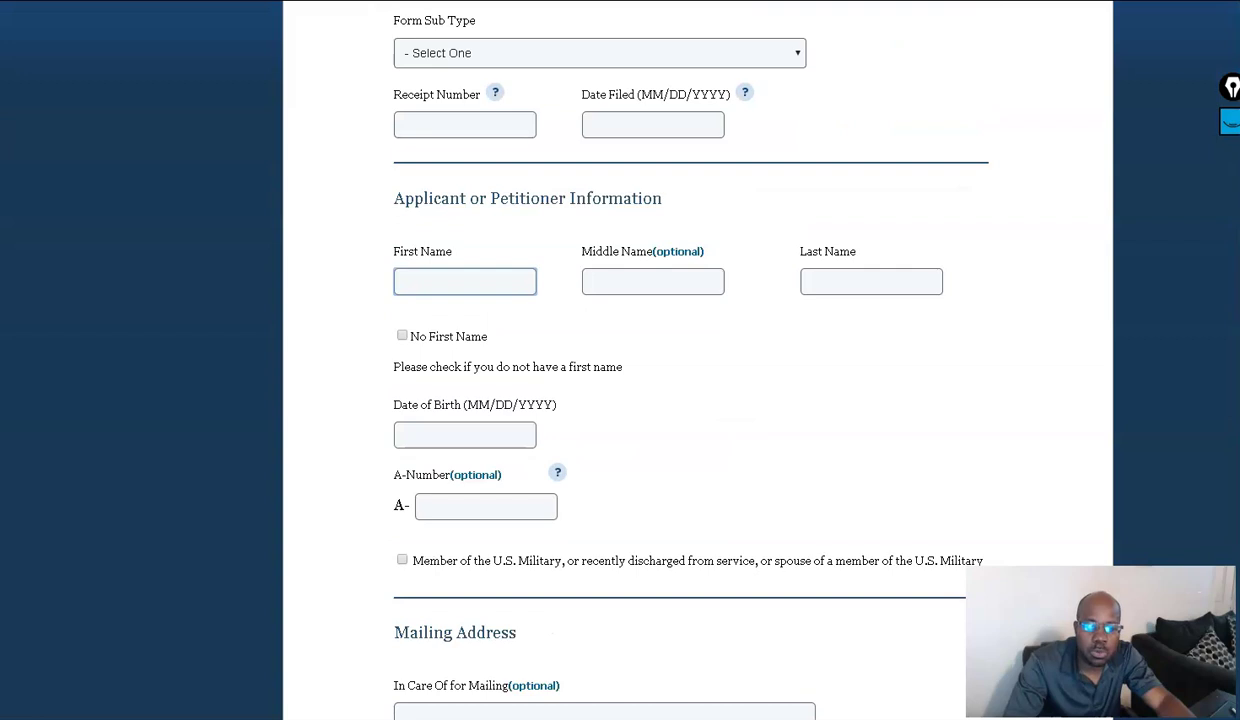
Choose Notice as the item that has the typographic error
scroll(620, 360, down, 1)
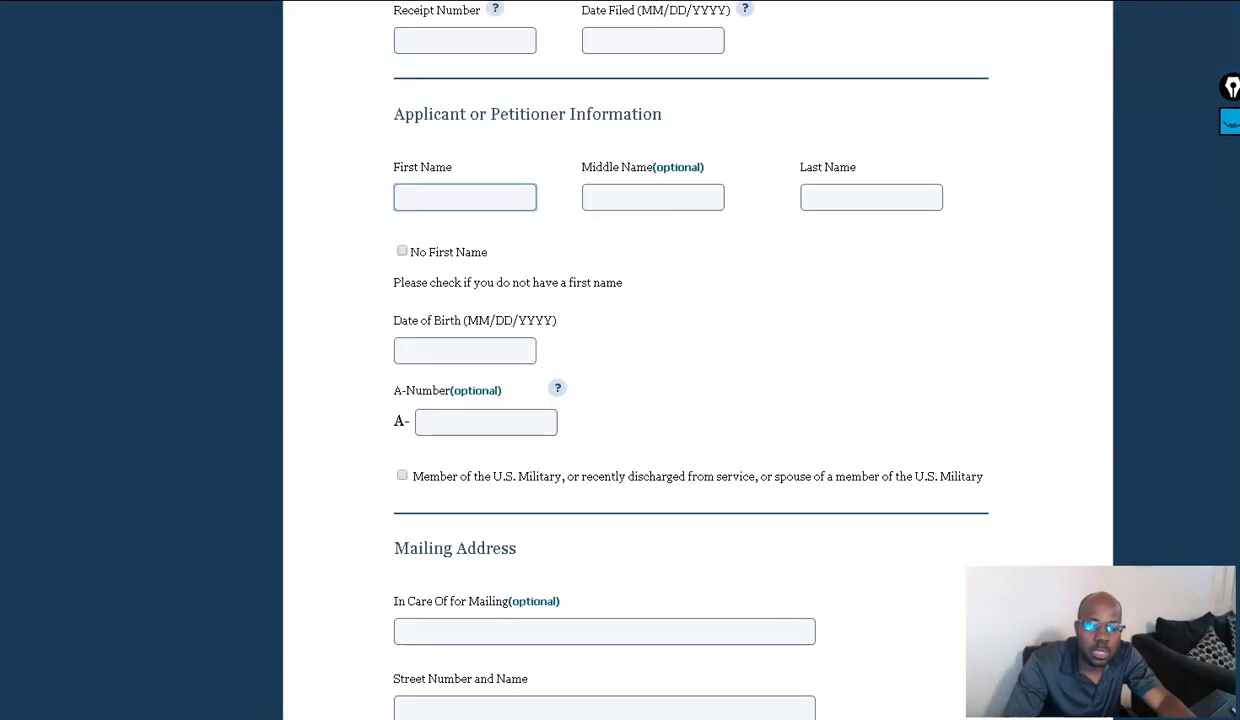
scroll(620, 360, down, 2)
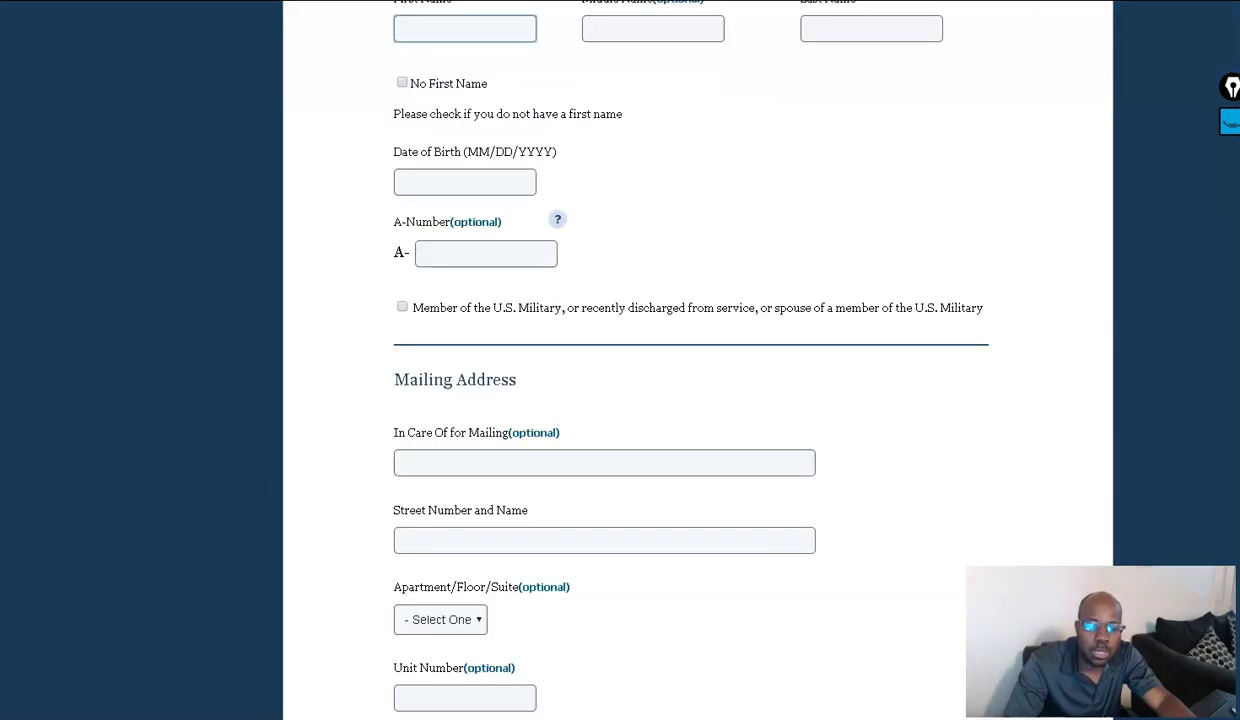
scroll(620, 360, down, 2)
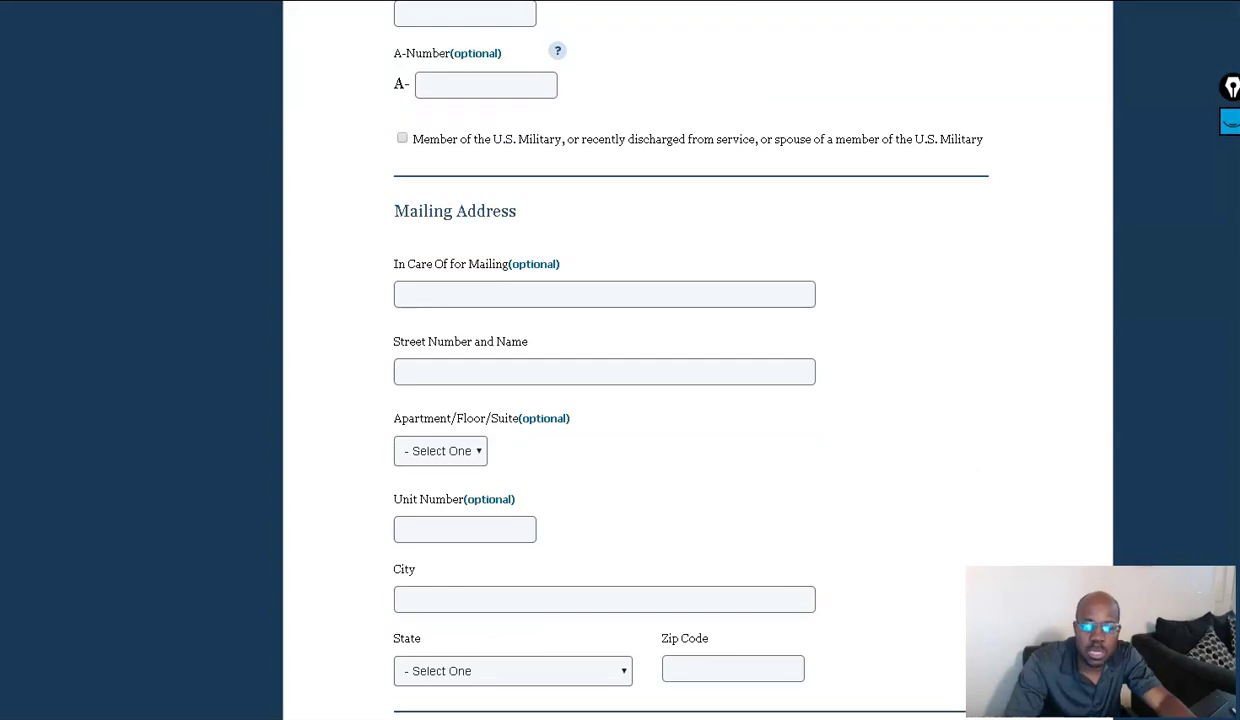
scroll(620, 360, down, 3)
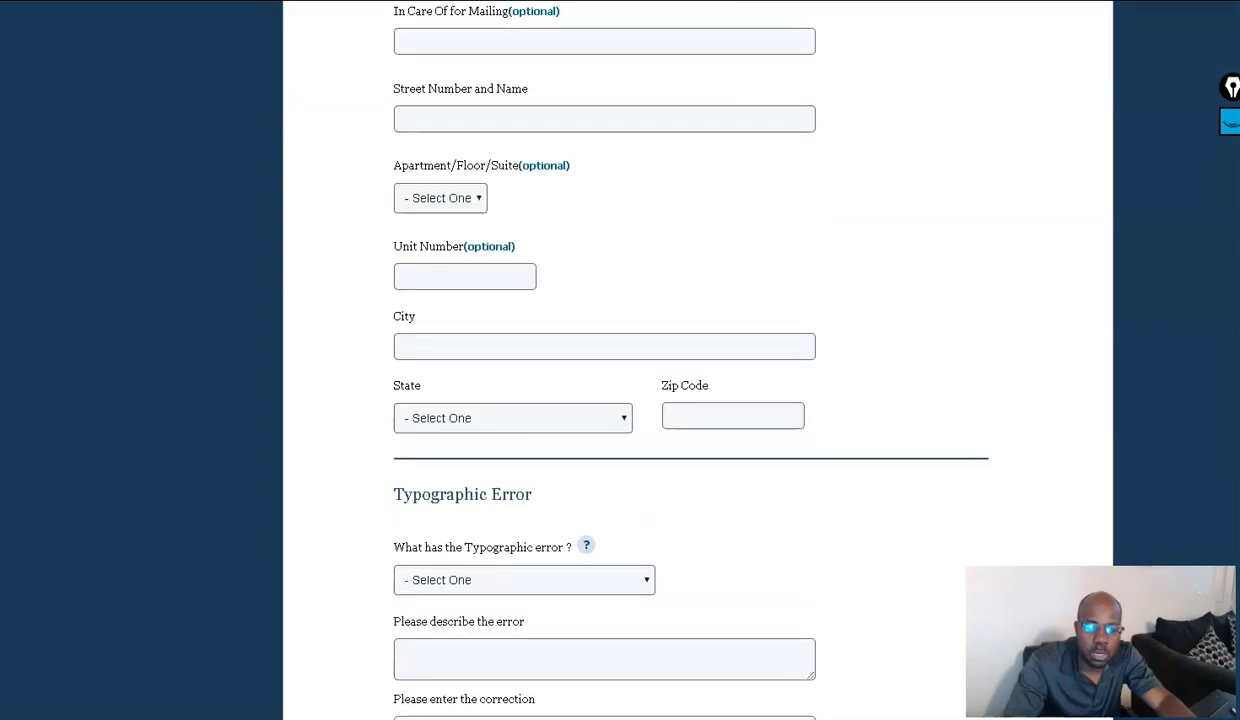
click(524, 580)
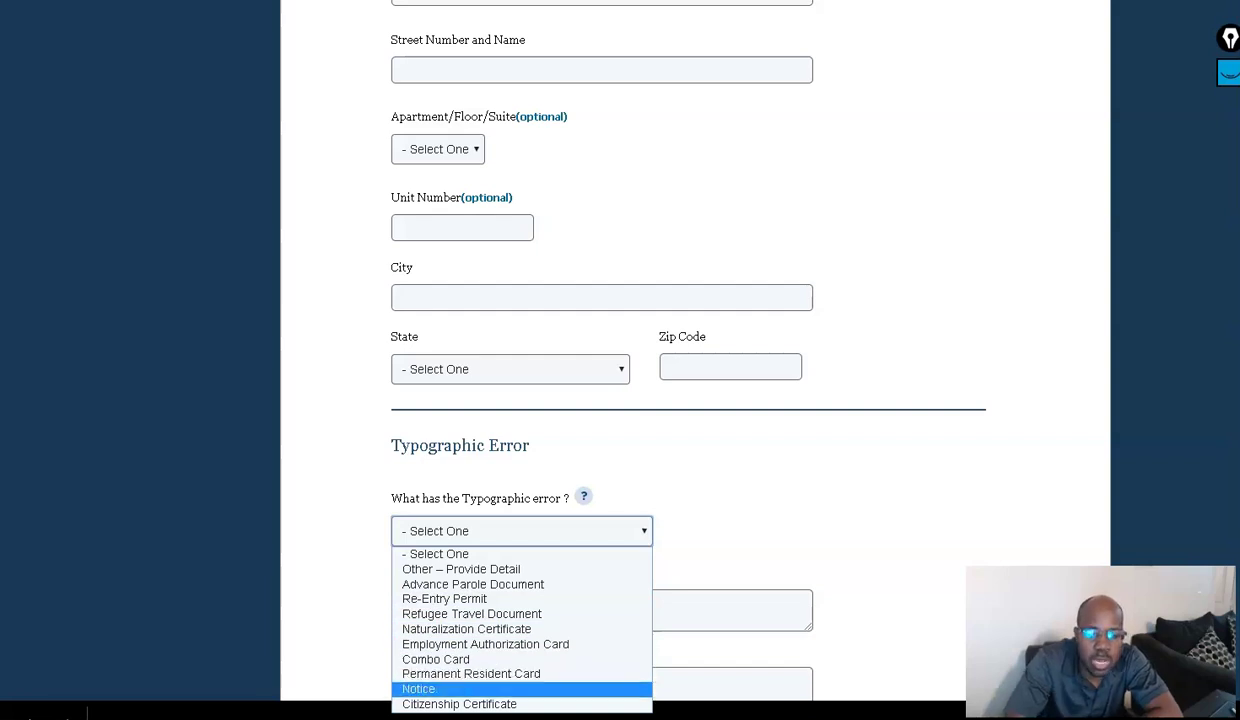
key(Return)
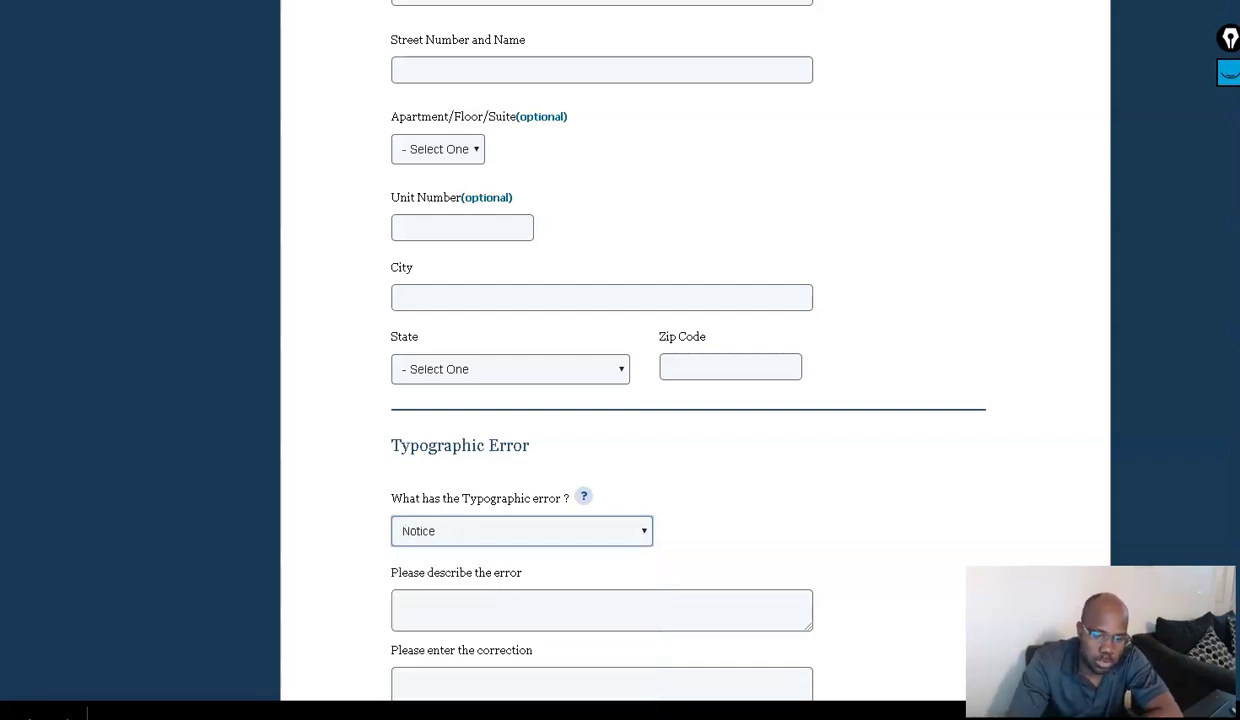
Examine the error description, correction, confirmation e-mail and Filed By sections down to the Privacy Act Statement
scroll(695, 360, down, 2)
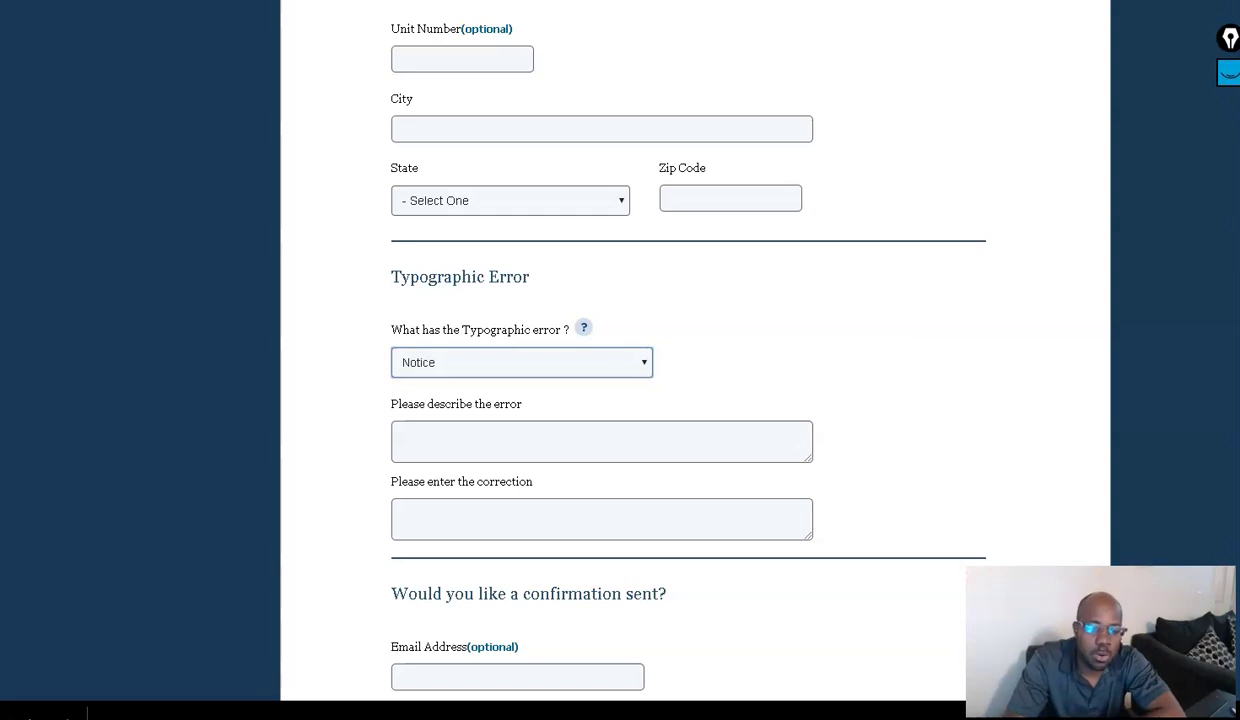
scroll(695, 360, down, 3)
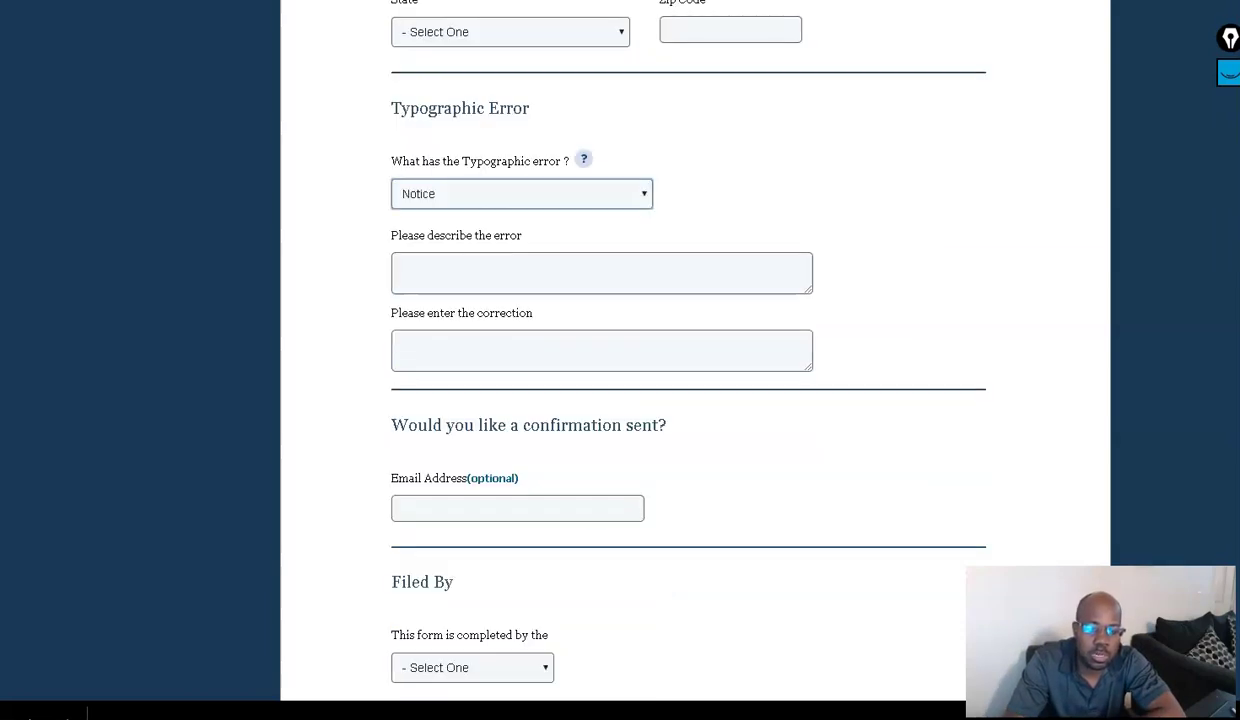
scroll(695, 360, down, 2)
scroll(695, 360, down, 2)
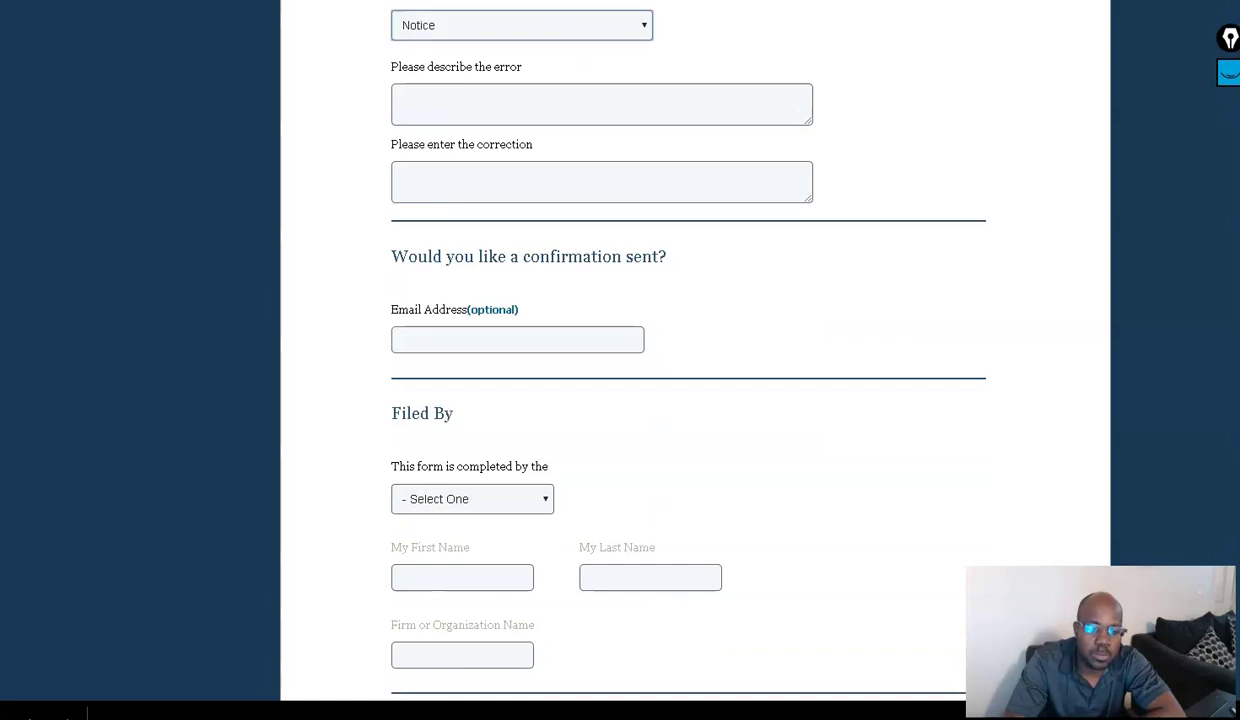
scroll(695, 360, down, 4)
scroll(695, 360, down, 5)
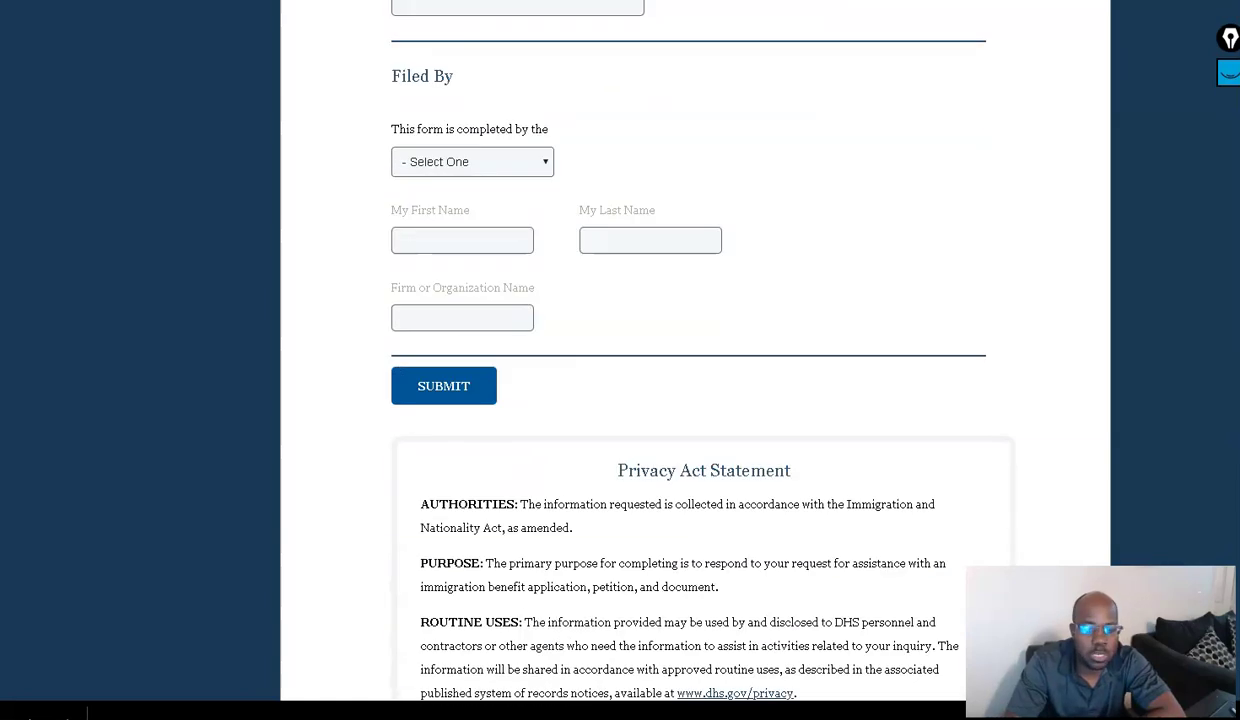
scroll(695, 360, up, 4)
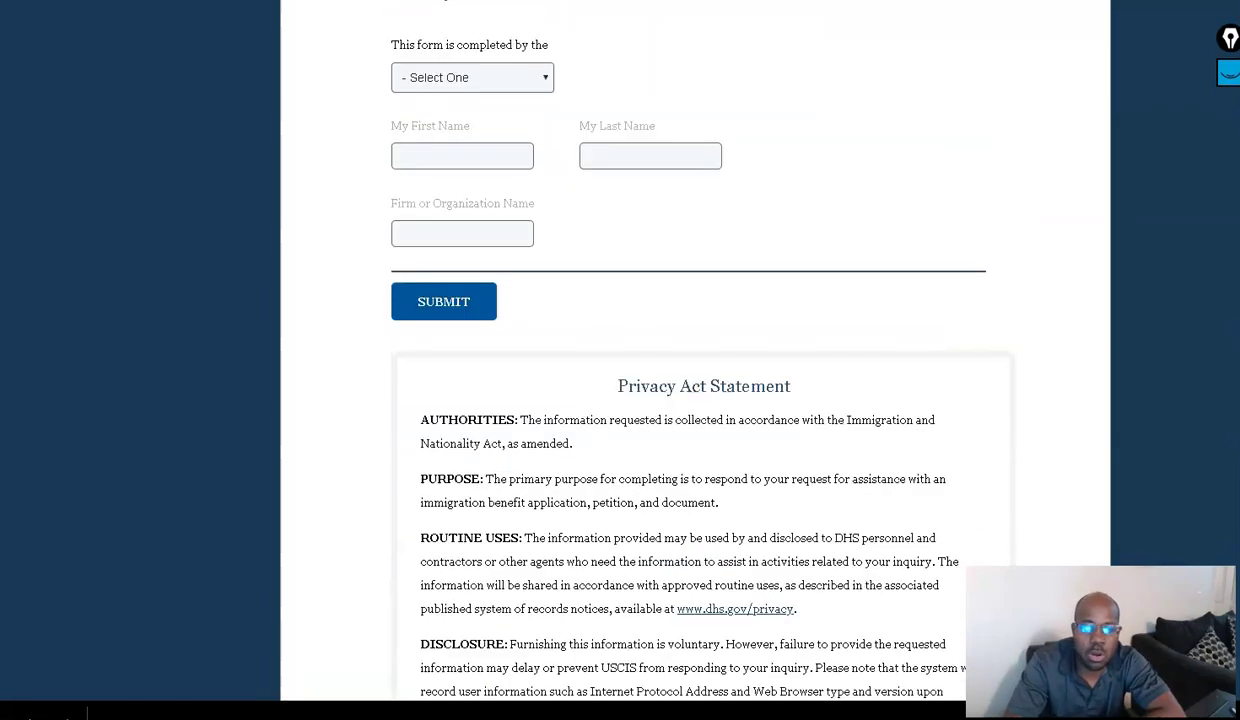
scroll(695, 360, up, 20)
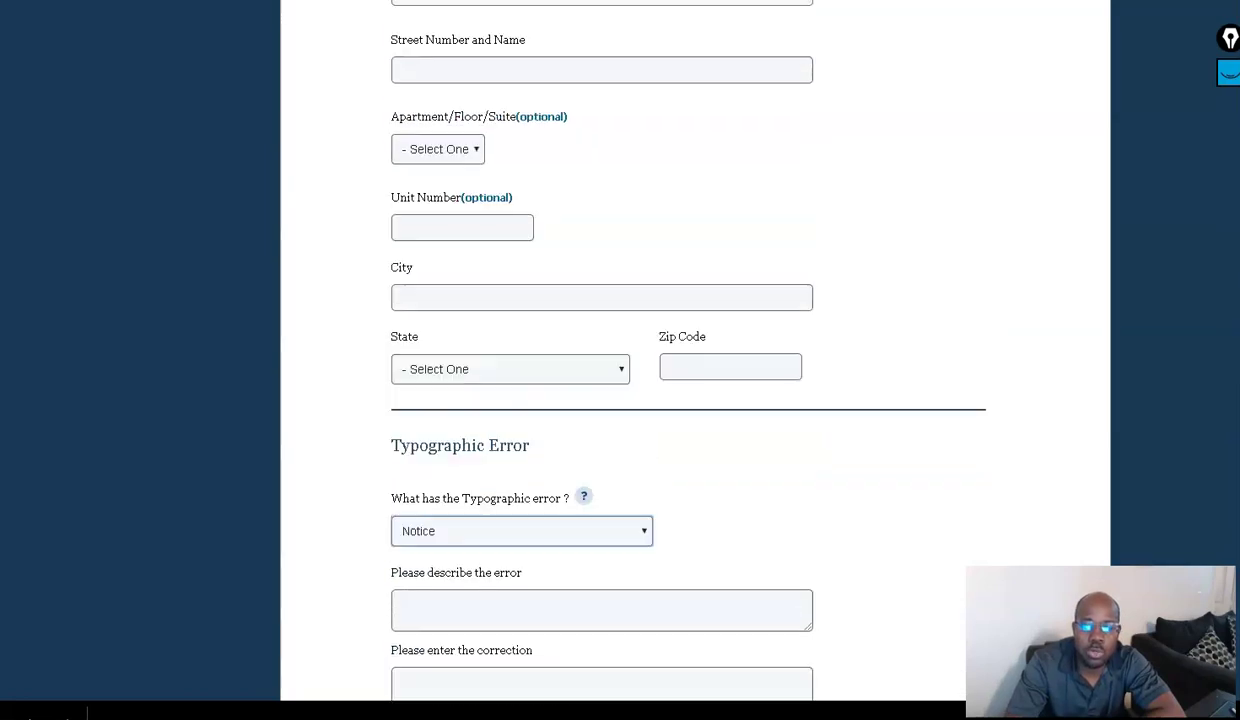
scroll(695, 360, up, 20)
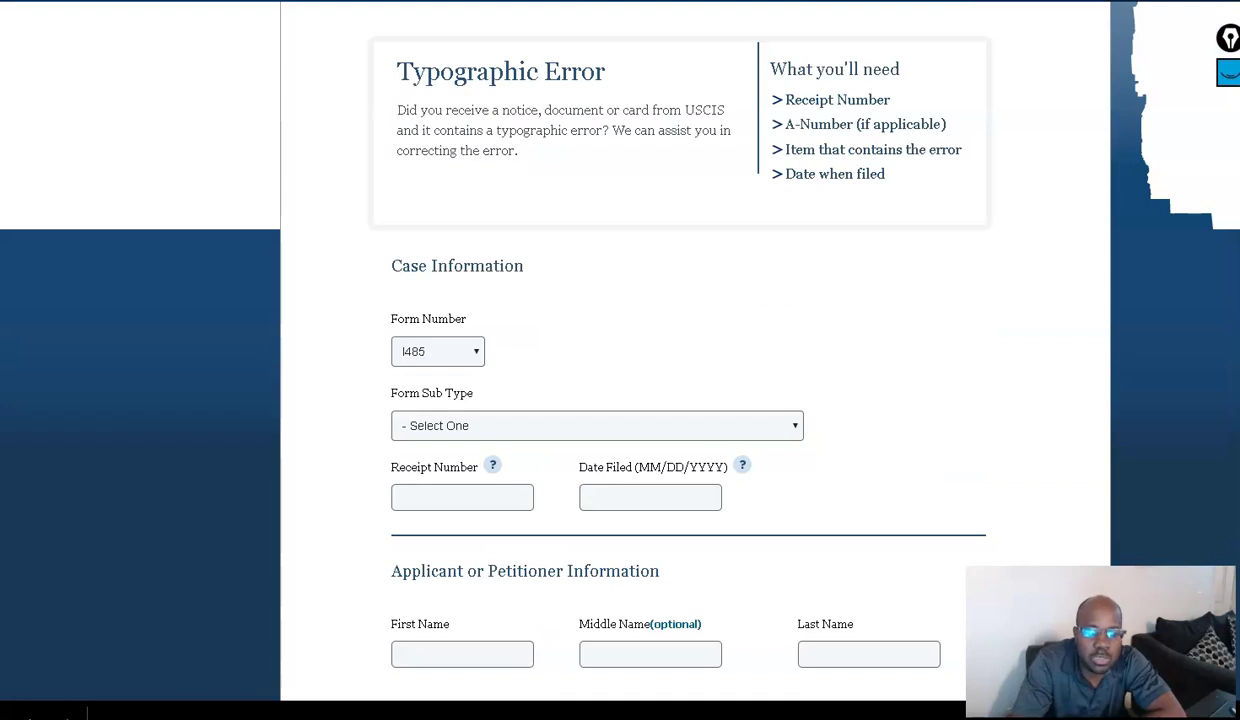
Review the whole request form again, from the case information to the submit section
scroll(695, 360, down, 2)
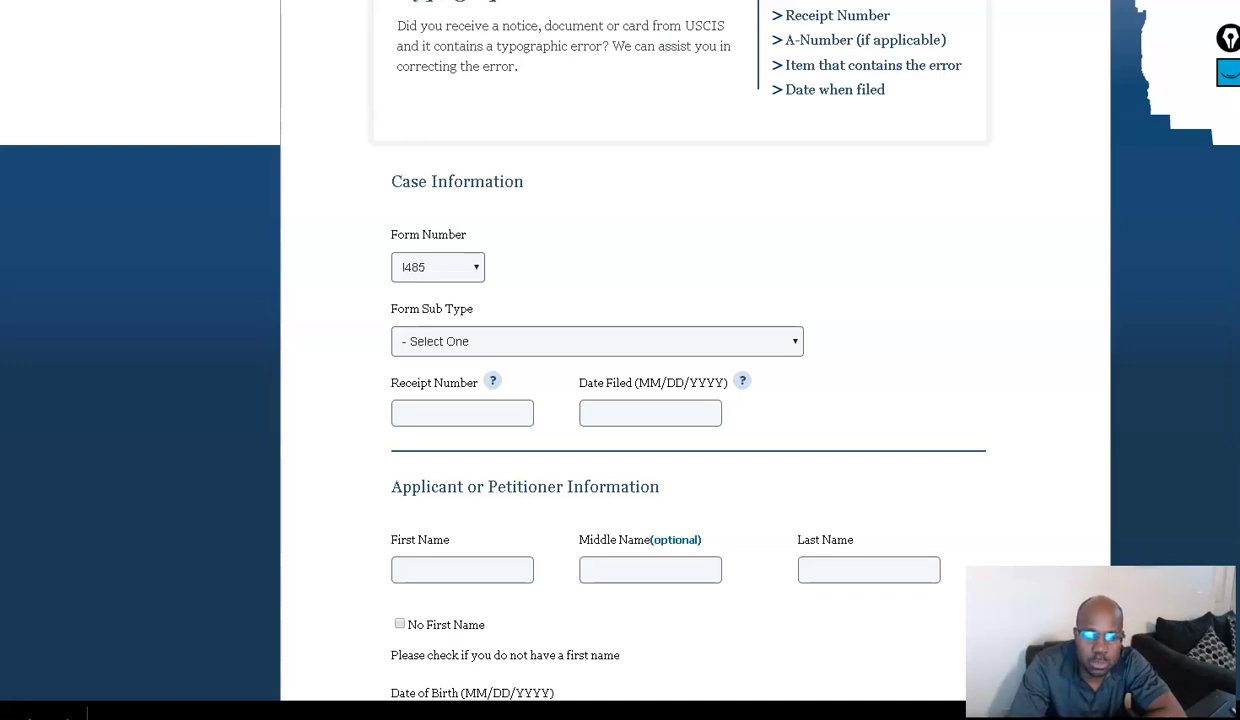
scroll(695, 360, down, 2)
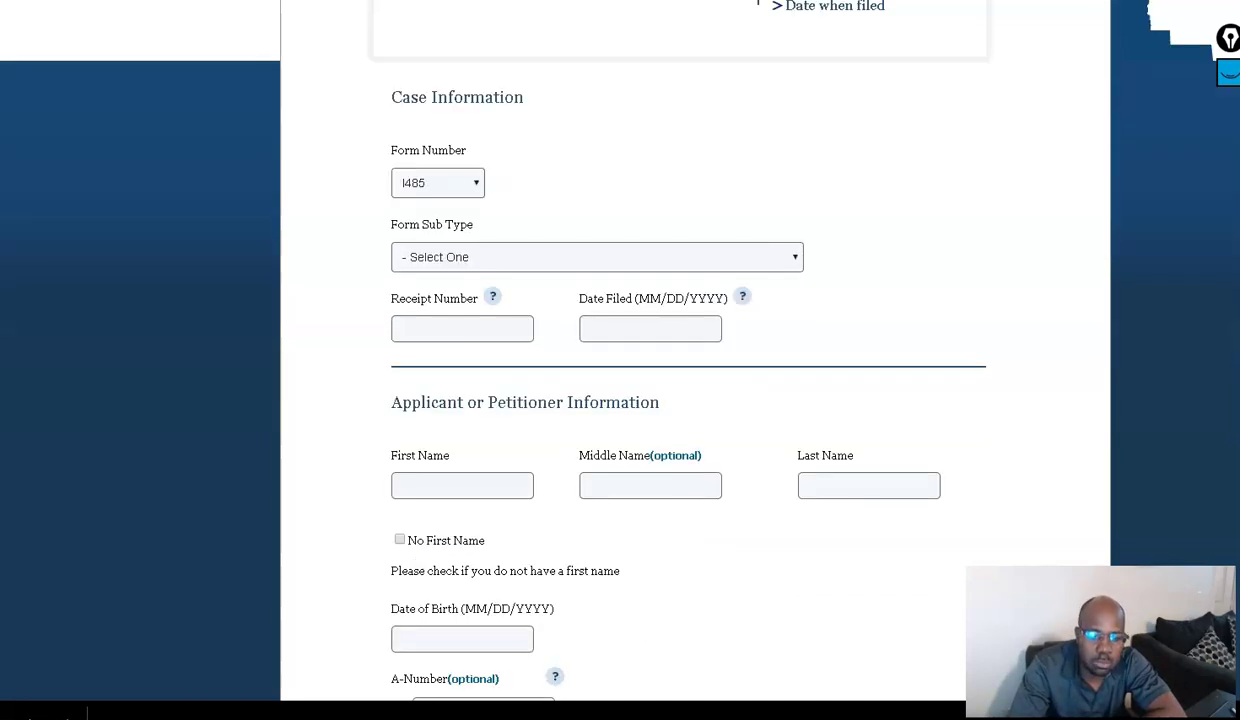
scroll(695, 360, down, 4)
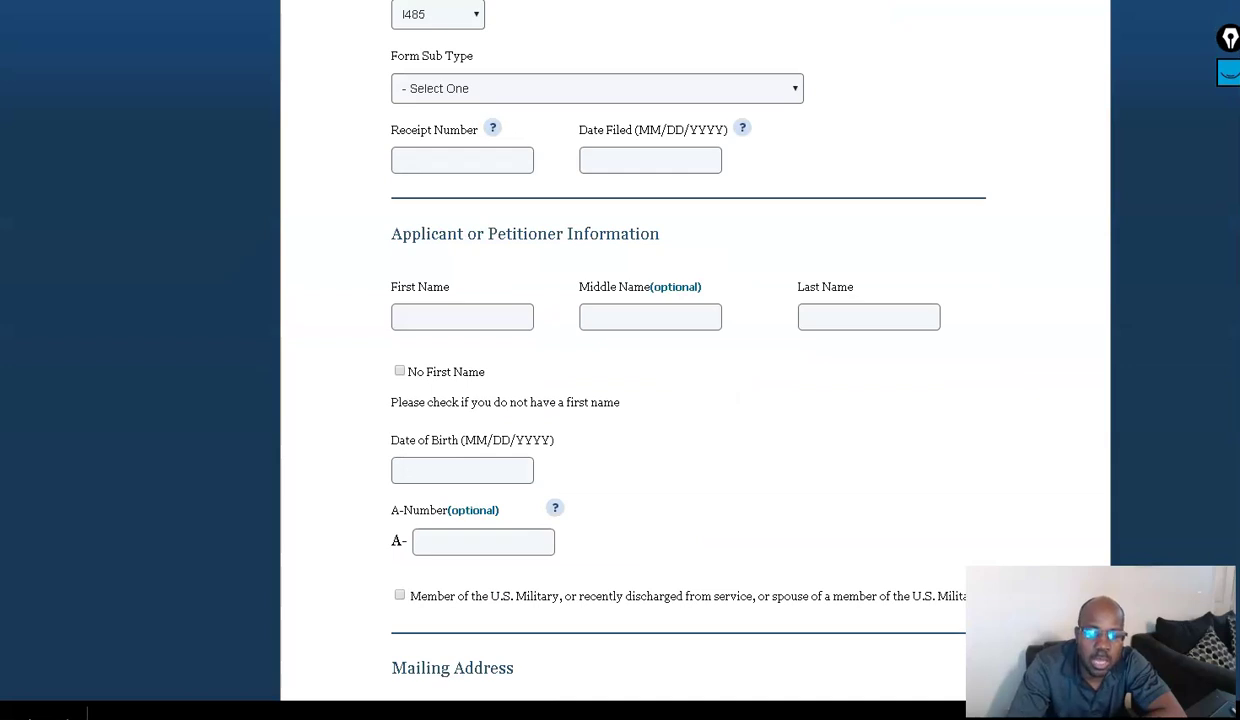
scroll(695, 360, down, 4)
scroll(695, 360, down, 6)
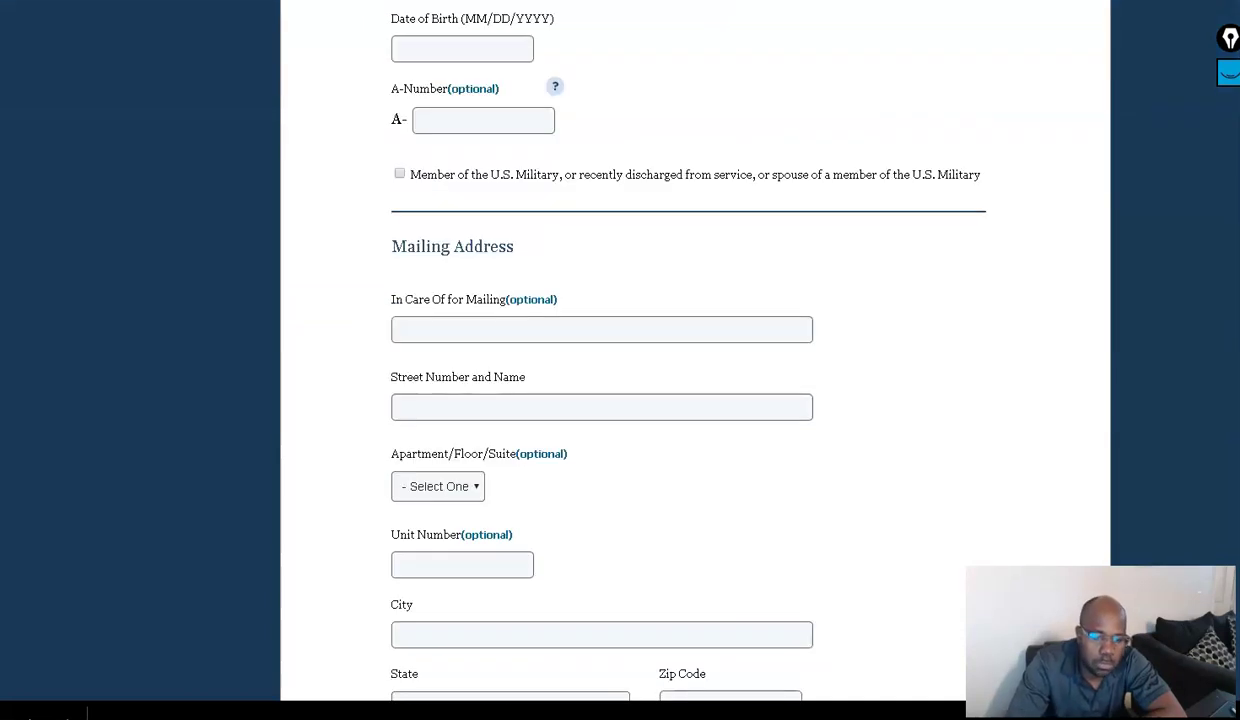
scroll(695, 360, down, 8)
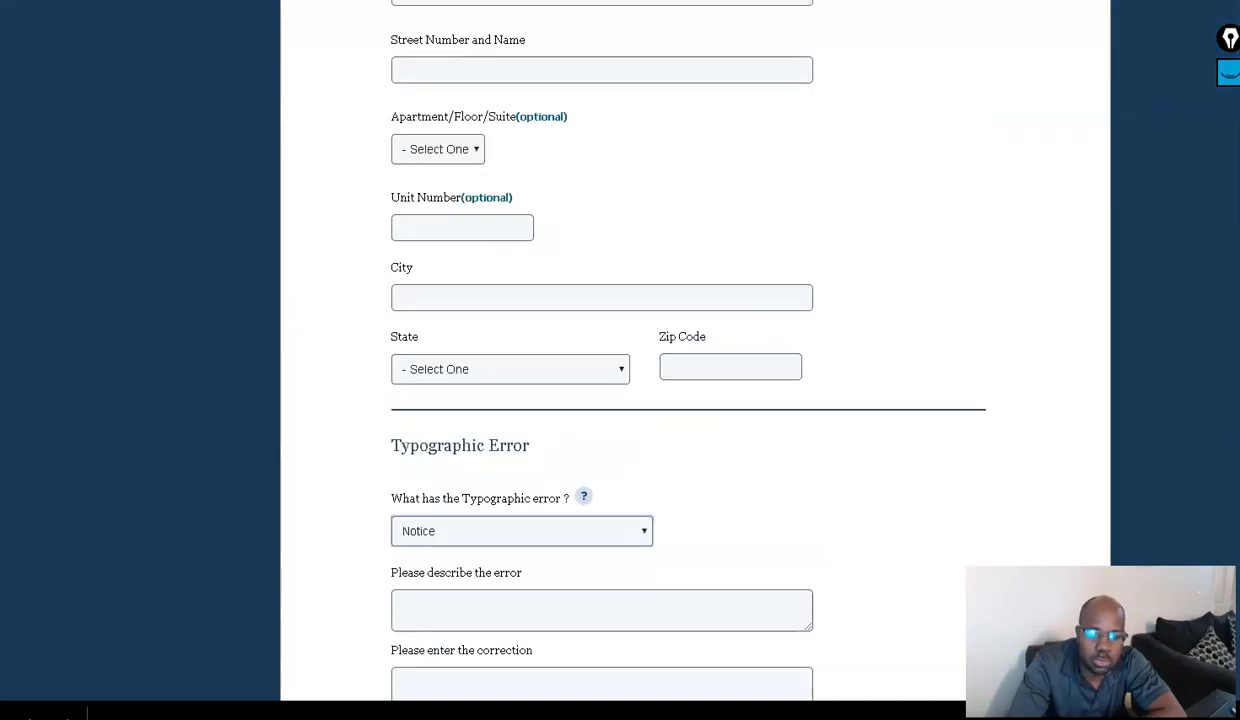
scroll(695, 360, down, 4)
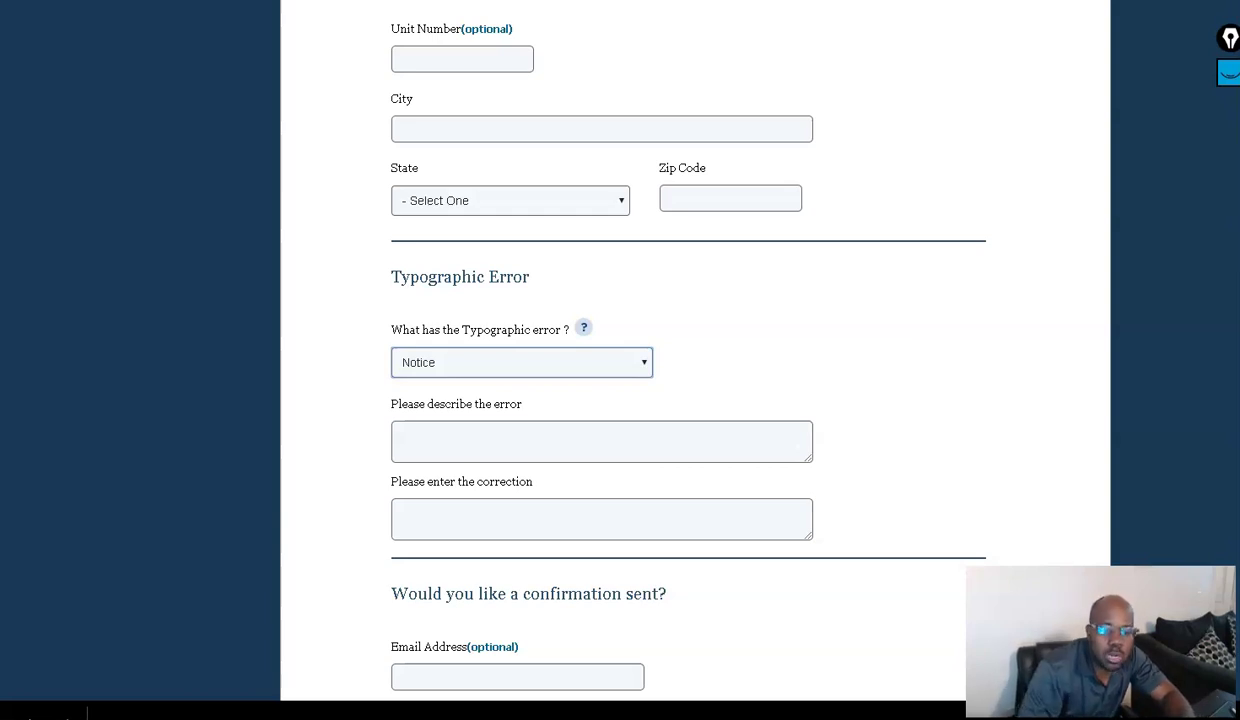
scroll(620, 360, down, 3)
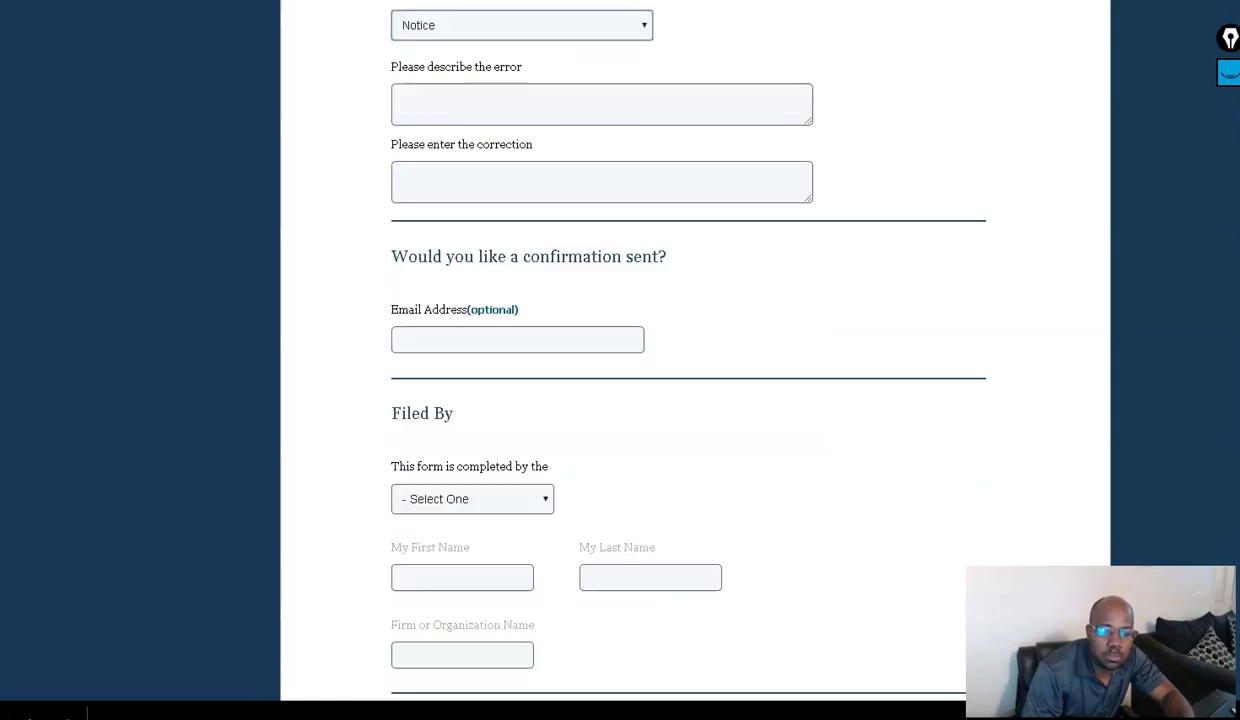
scroll(620, 360, down, 3)
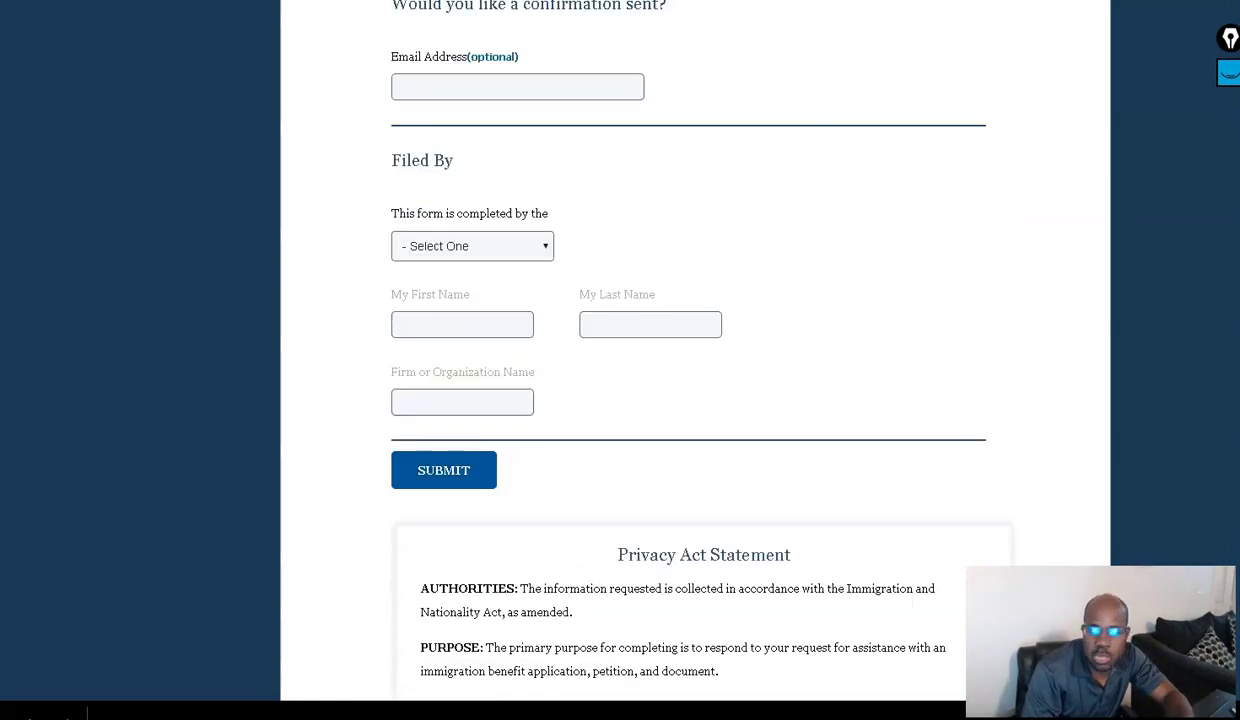
scroll(620, 360, down, 3)
scroll(620, 360, down, 2)
scroll(620, 360, up, 8)
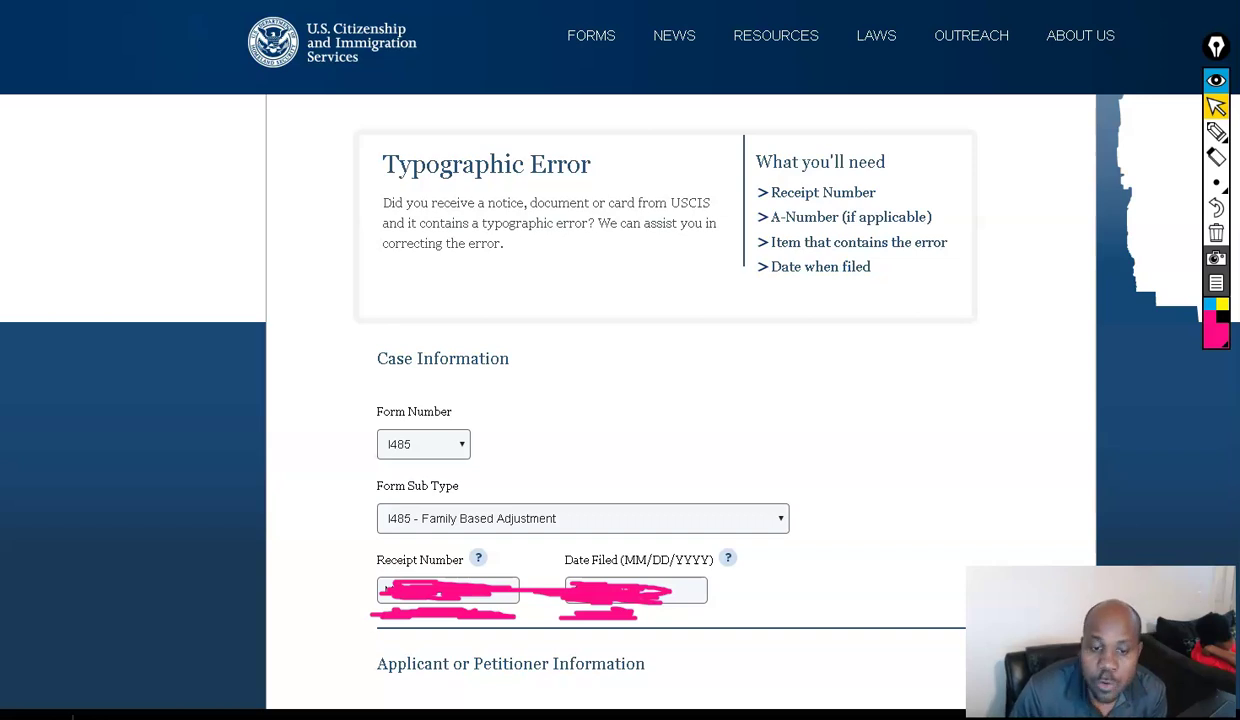
Examine the I485 form sub type choices once more, leaving the selection at Family Based Adjustment
click(583, 518)
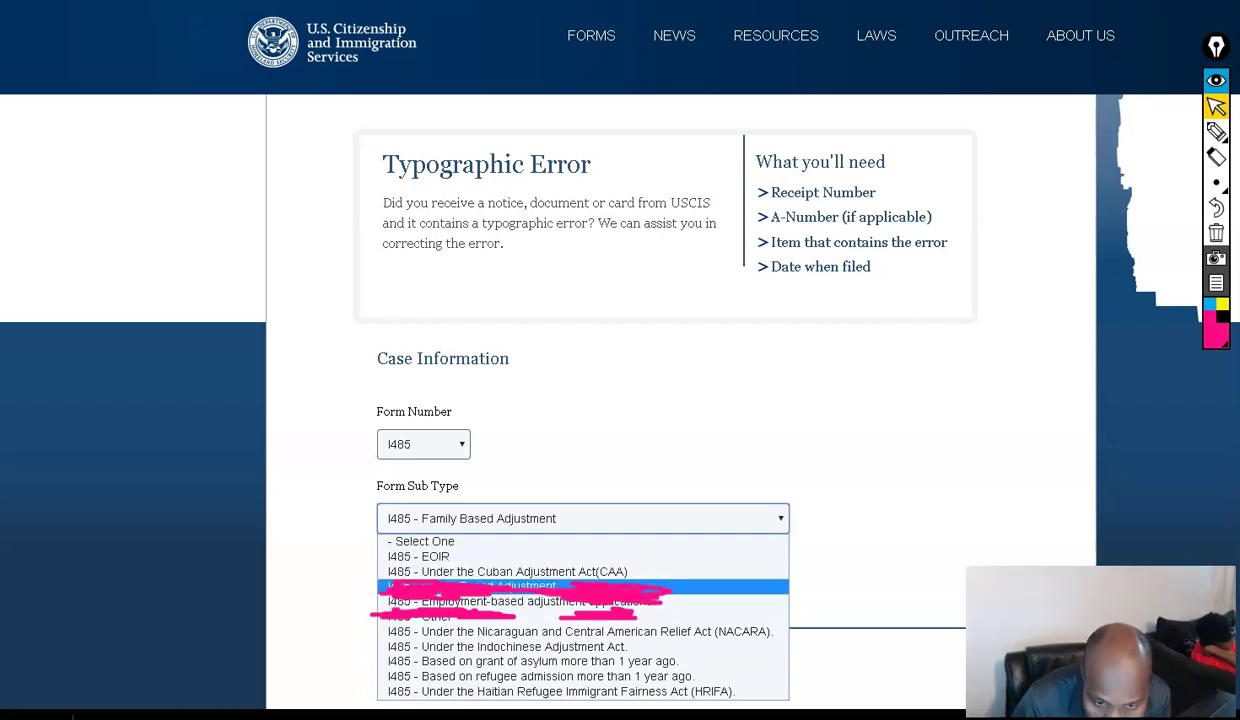
key(Return)
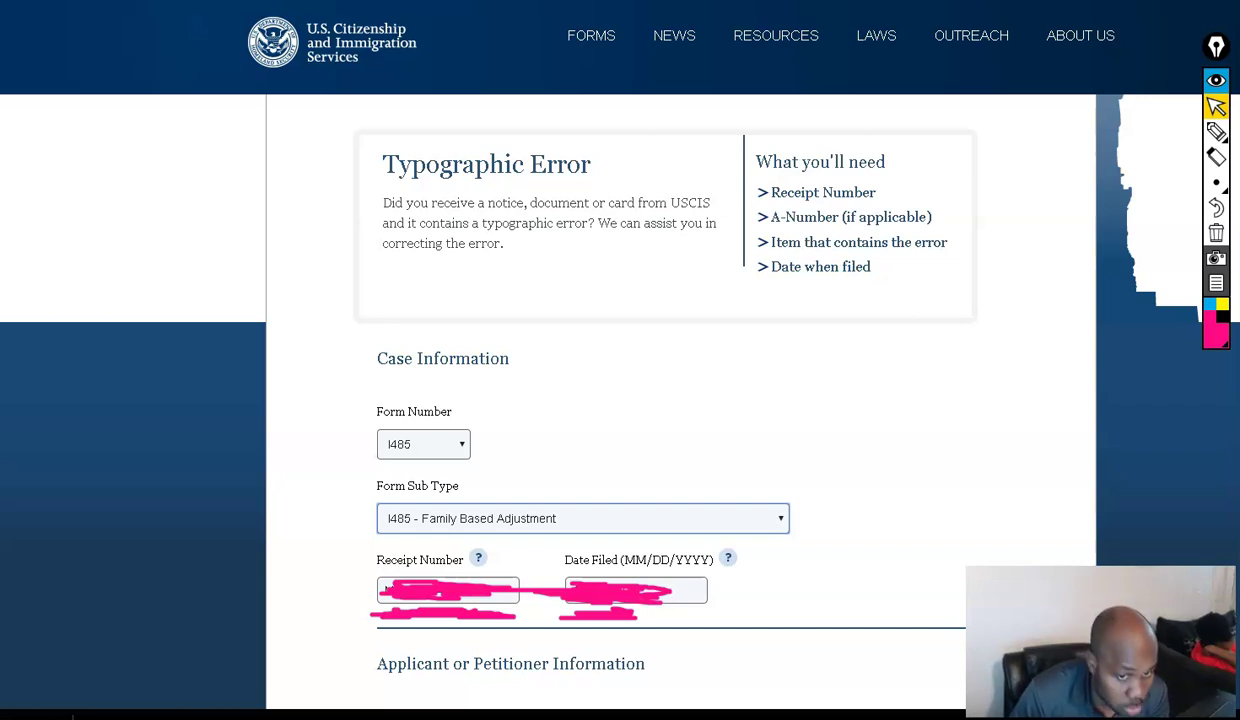
key(alt+Down)
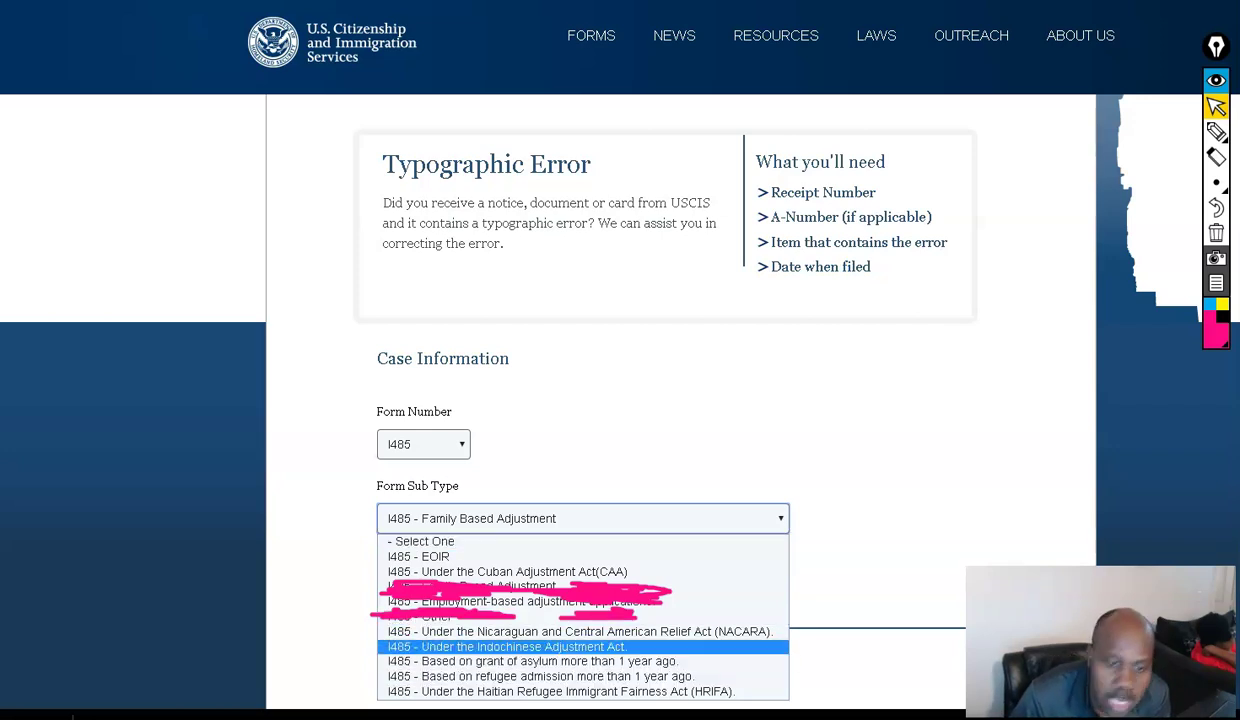
key(Escape)
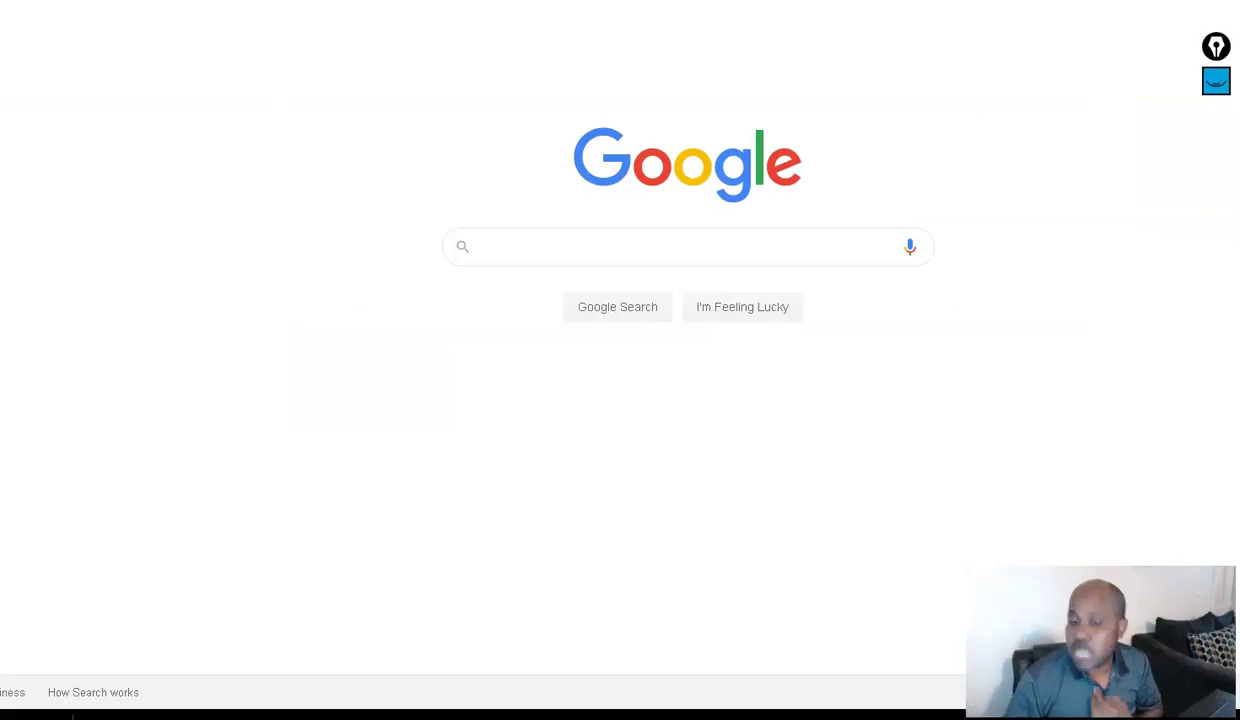
Search Google for "uscis" and open the USCIS homepage
click(483, 246)
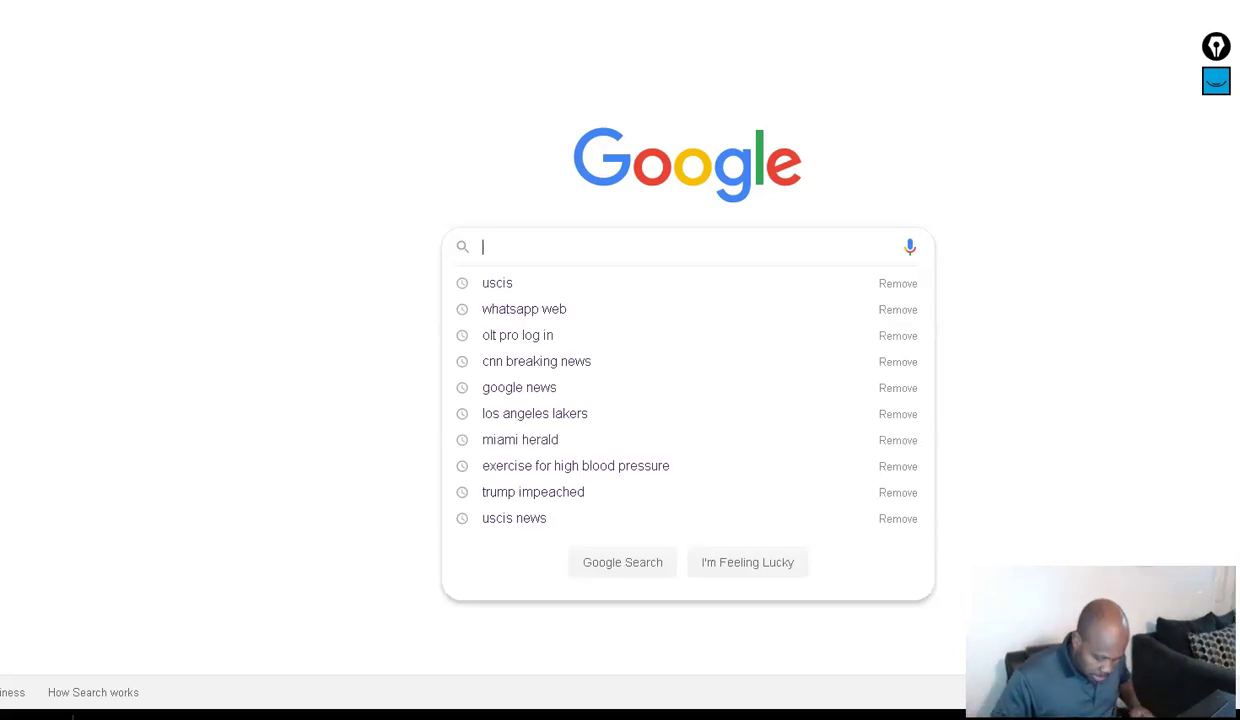
text(uscis)
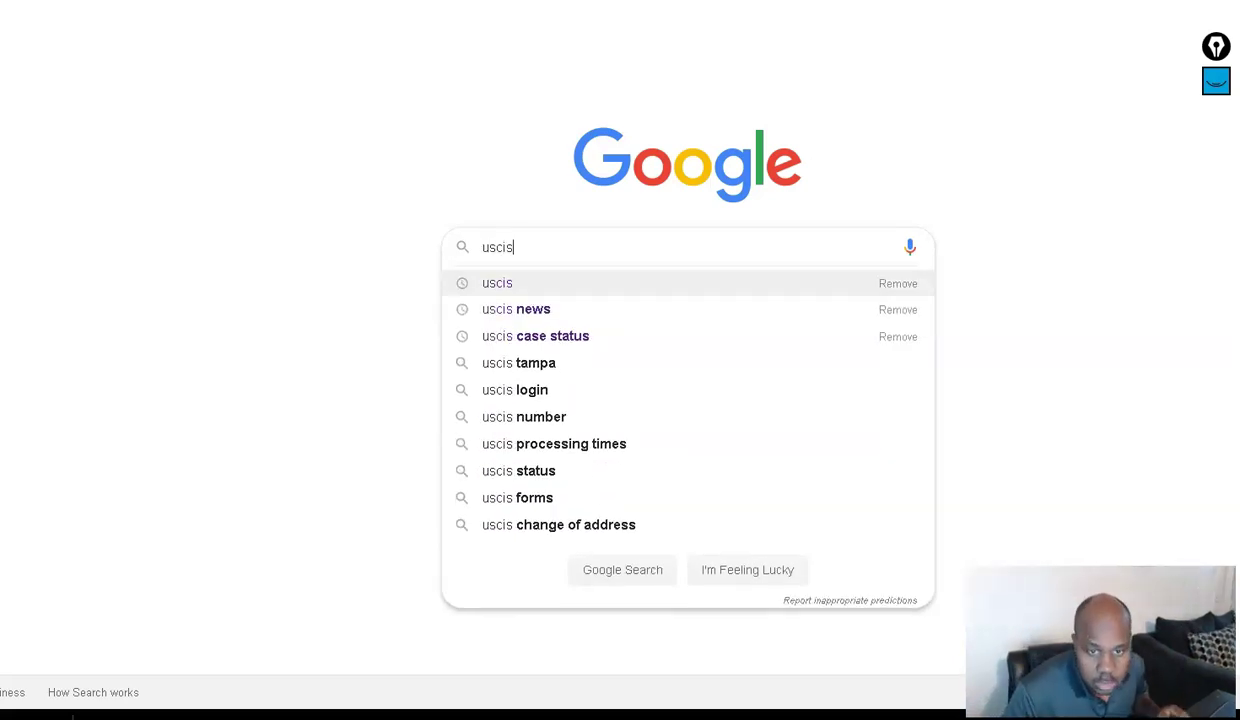
key(Return)
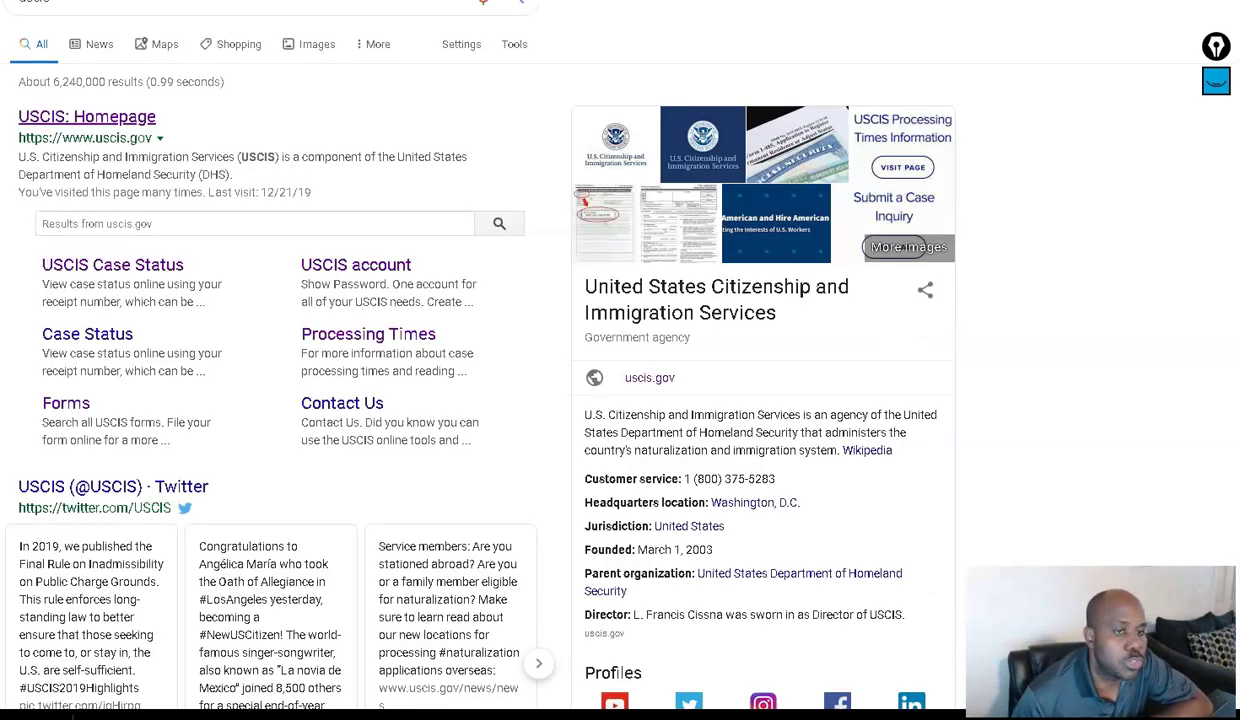
click(100, 114)
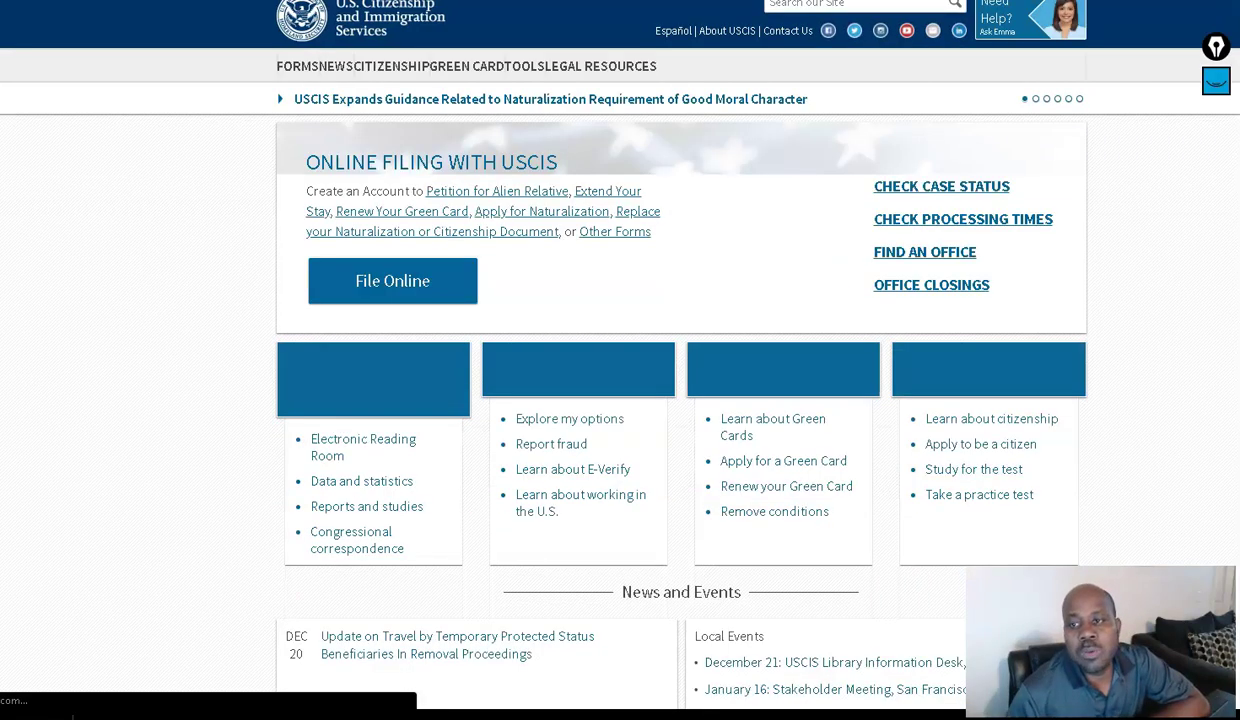
Open the Change My Address page among the self service tools and look over its sections
mouse_move(845, 66)
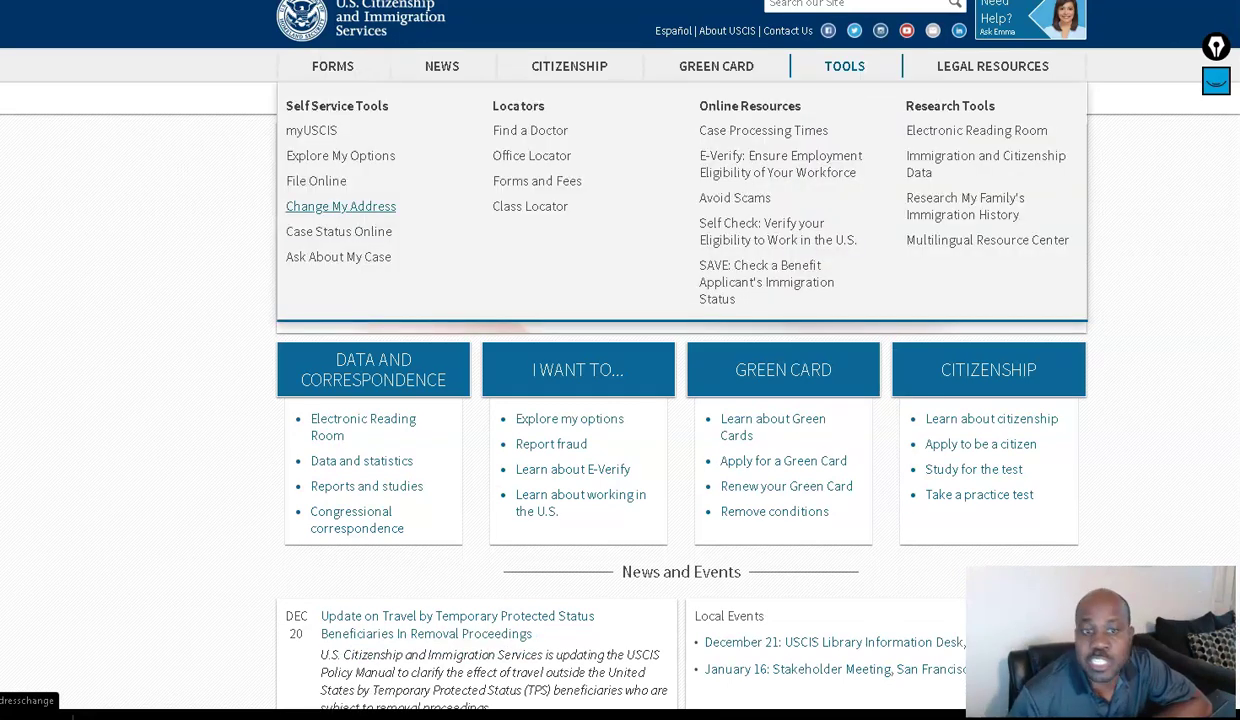
click(340, 206)
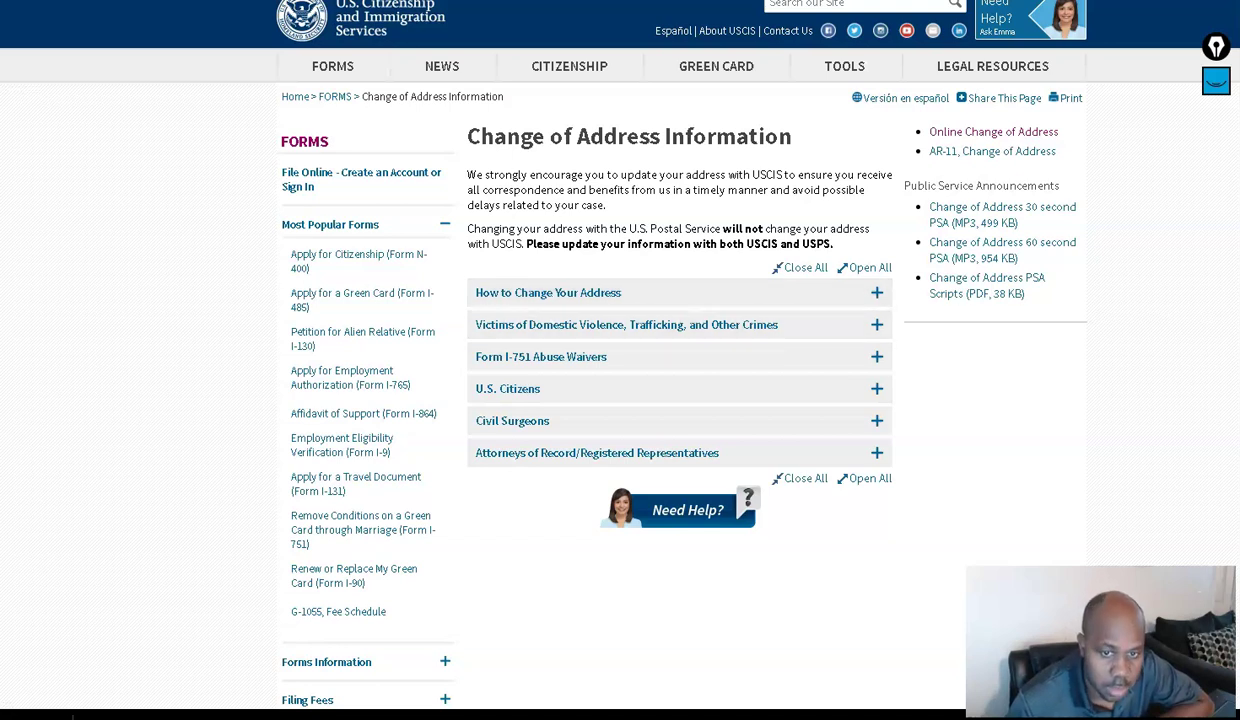
scroll(680, 356, down, 3)
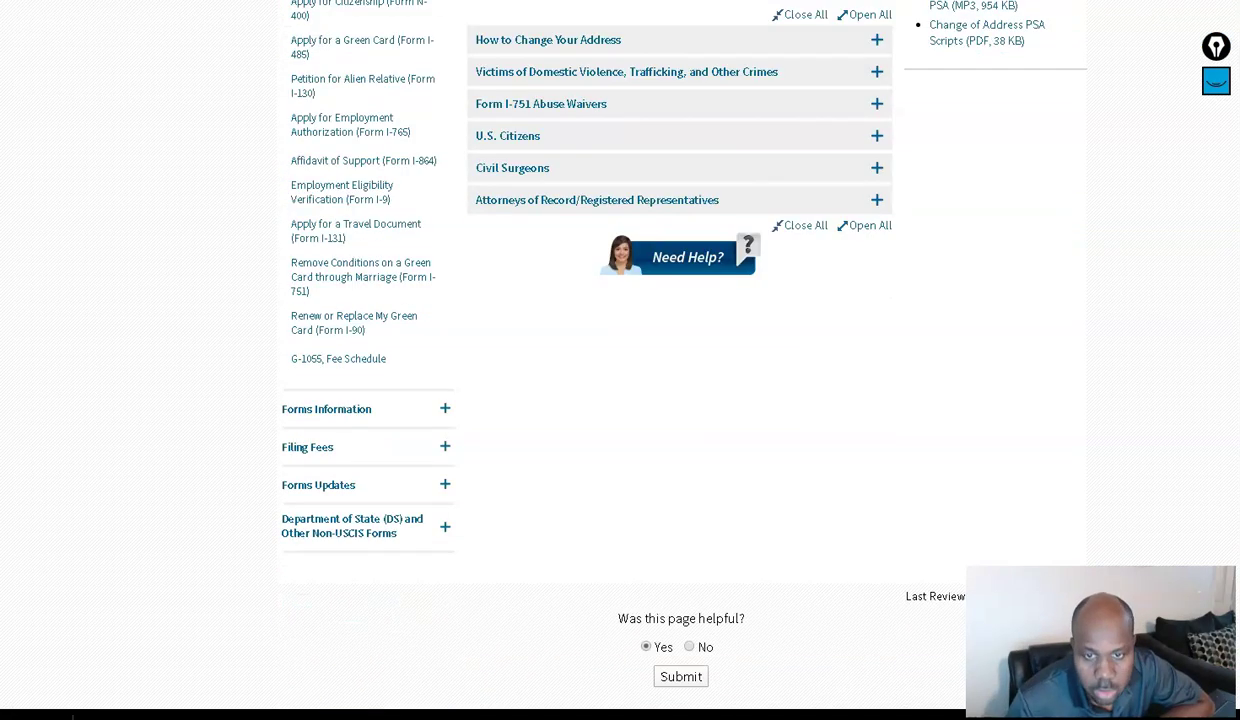
scroll(680, 356, up, 3)
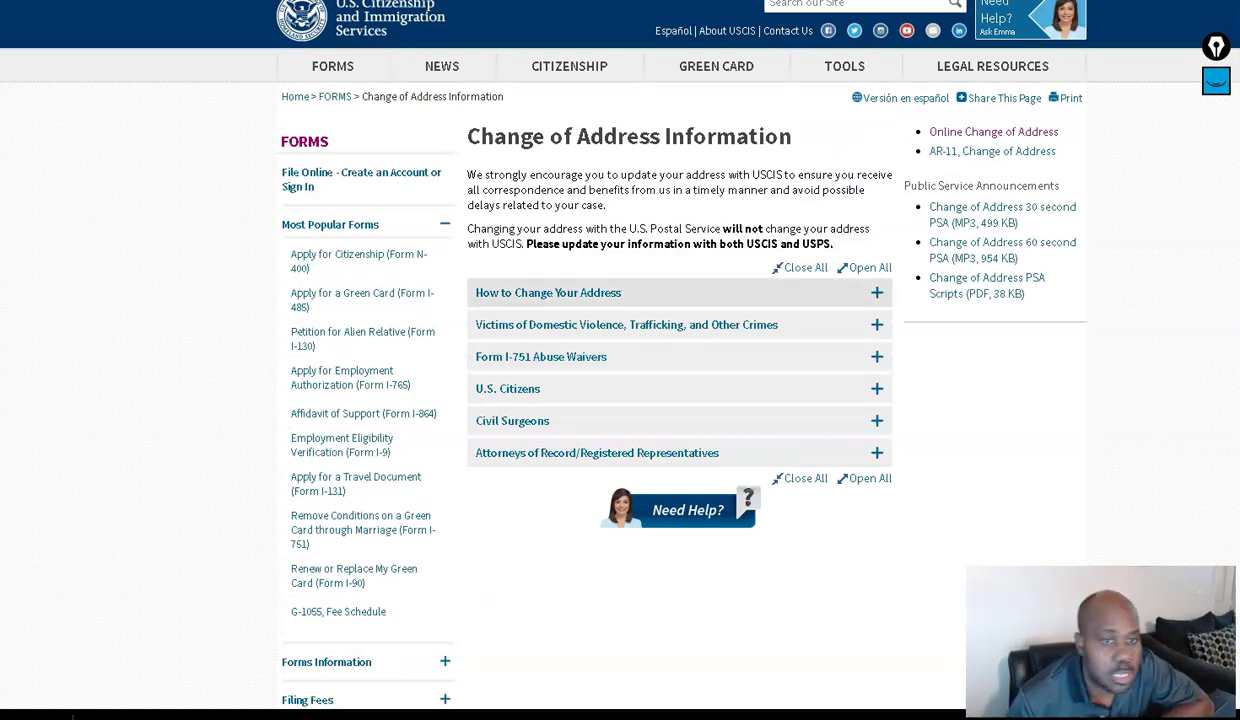
Open the online Change of Address webpage linked under How to Change Your Address and continue past its disclosure notices
click(548, 292)
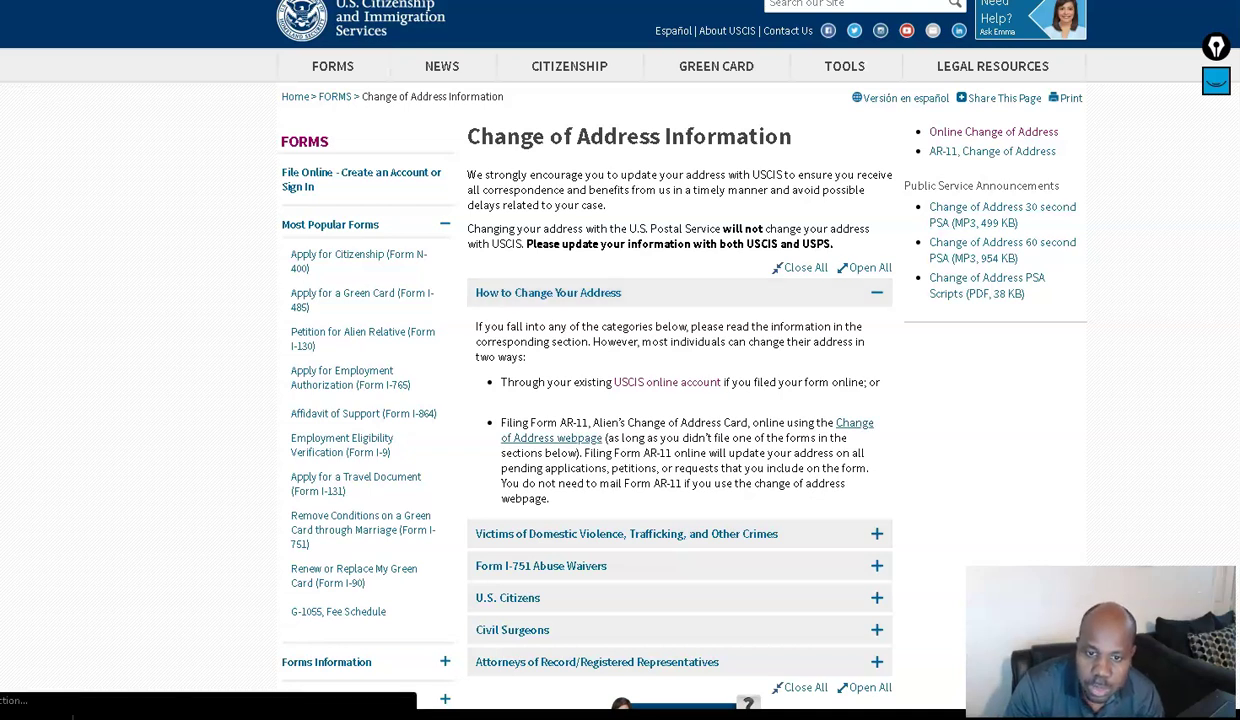
click(551, 437)
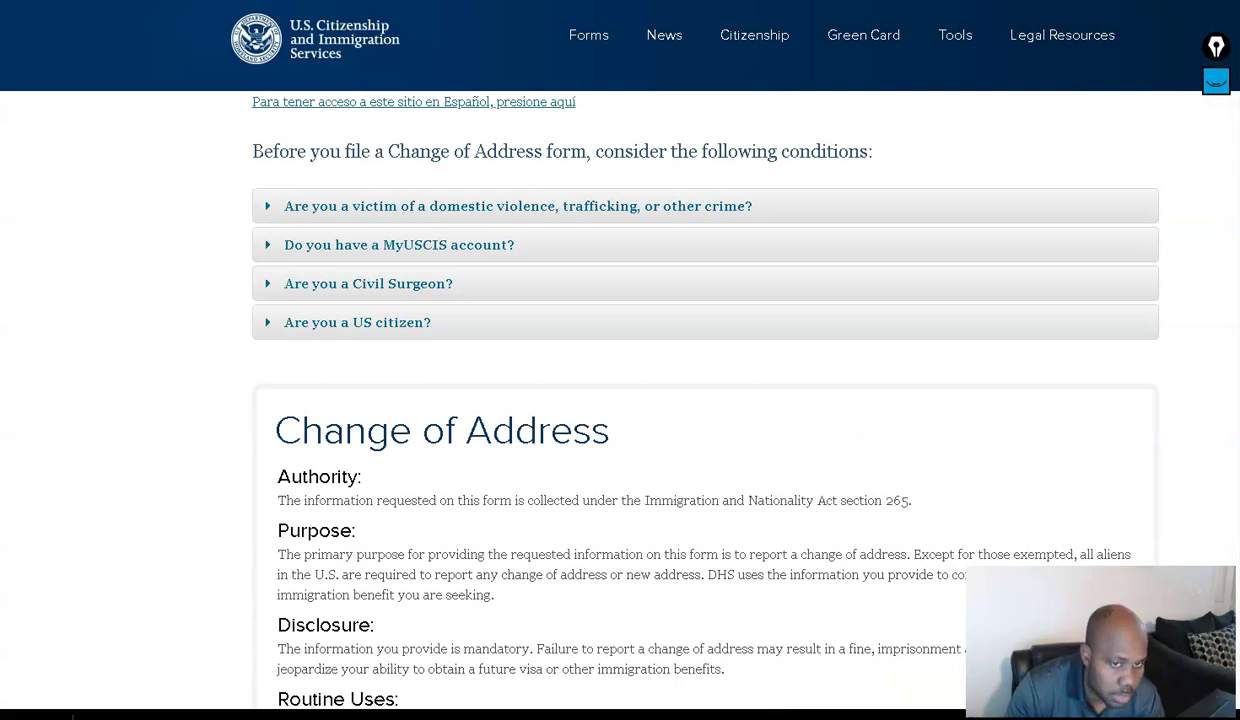
scroll(700, 400, down, 2)
scroll(700, 400, up, 2)
scroll(700, 400, down, 6)
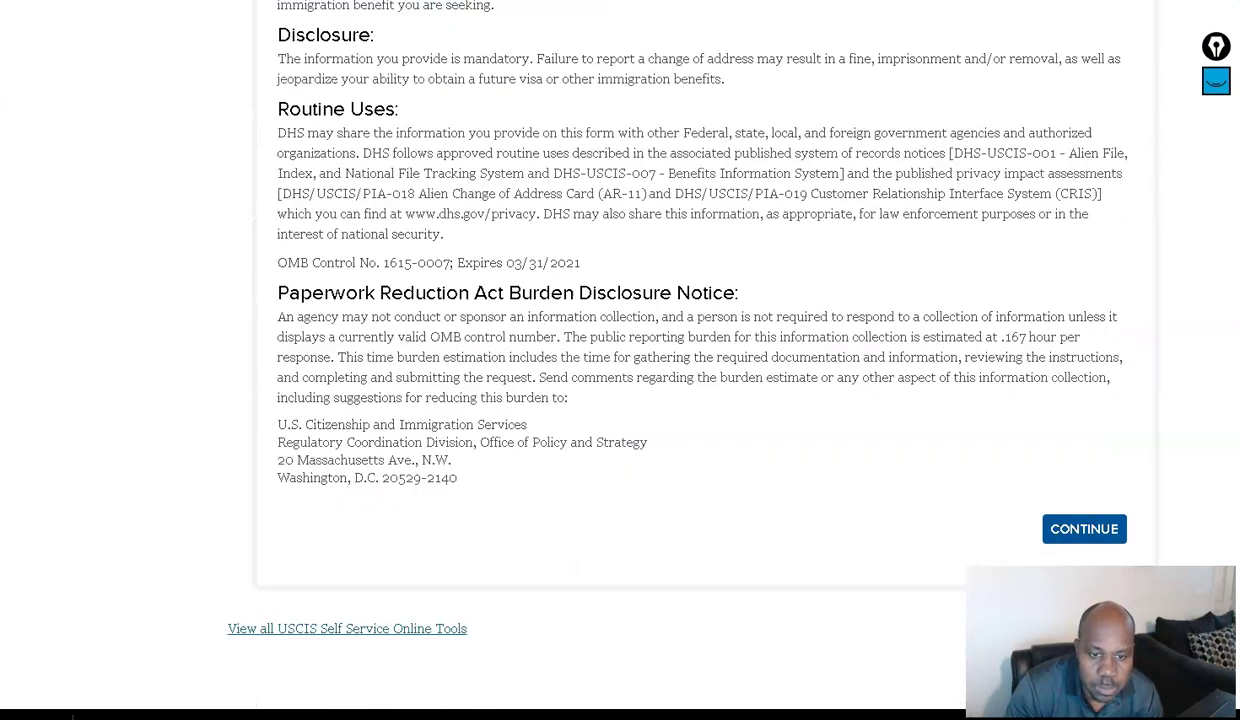
scroll(700, 360, up, 4)
scroll(700, 360, down, 4)
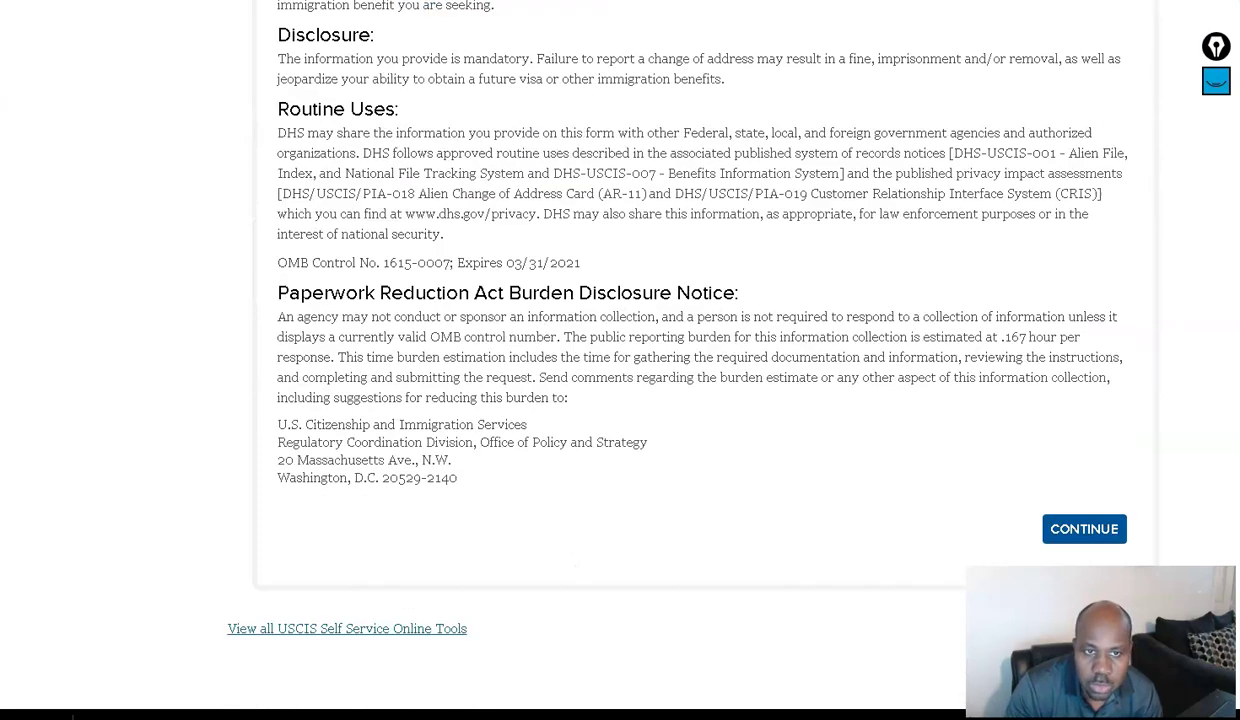
click(1084, 529)
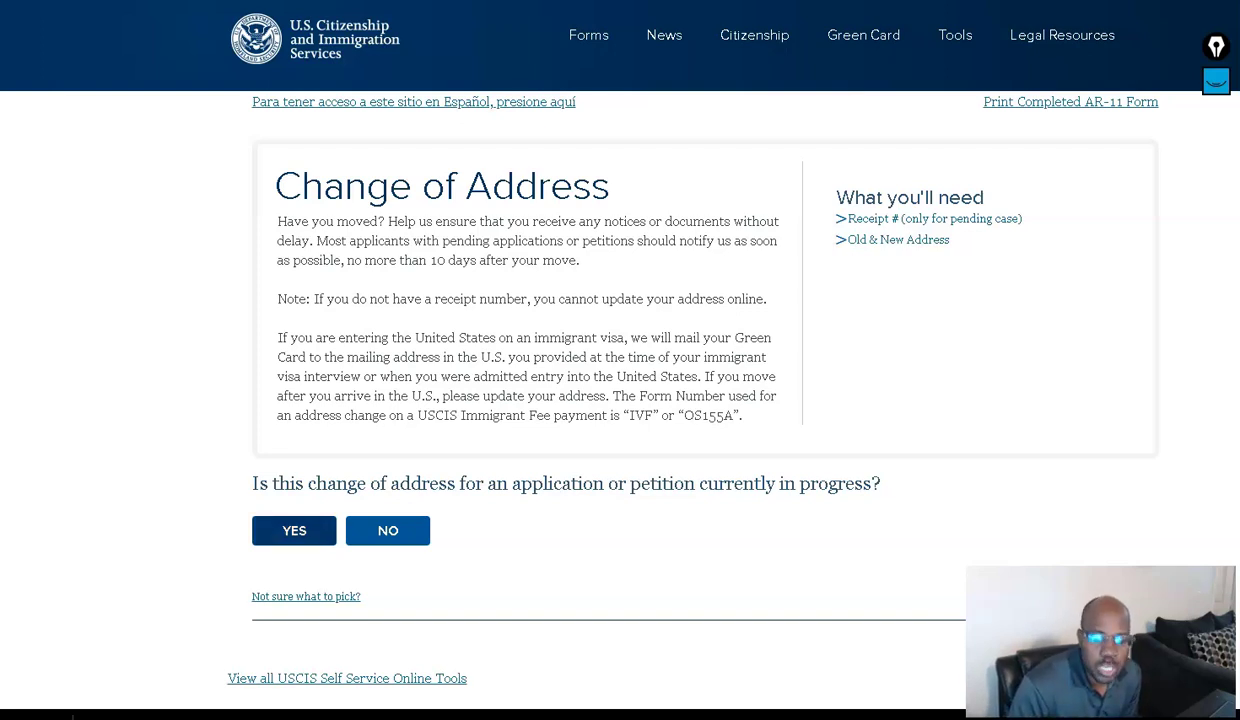
Answer Yes to the application currently being in progress and choose I485 as the first case's form number
click(294, 530)
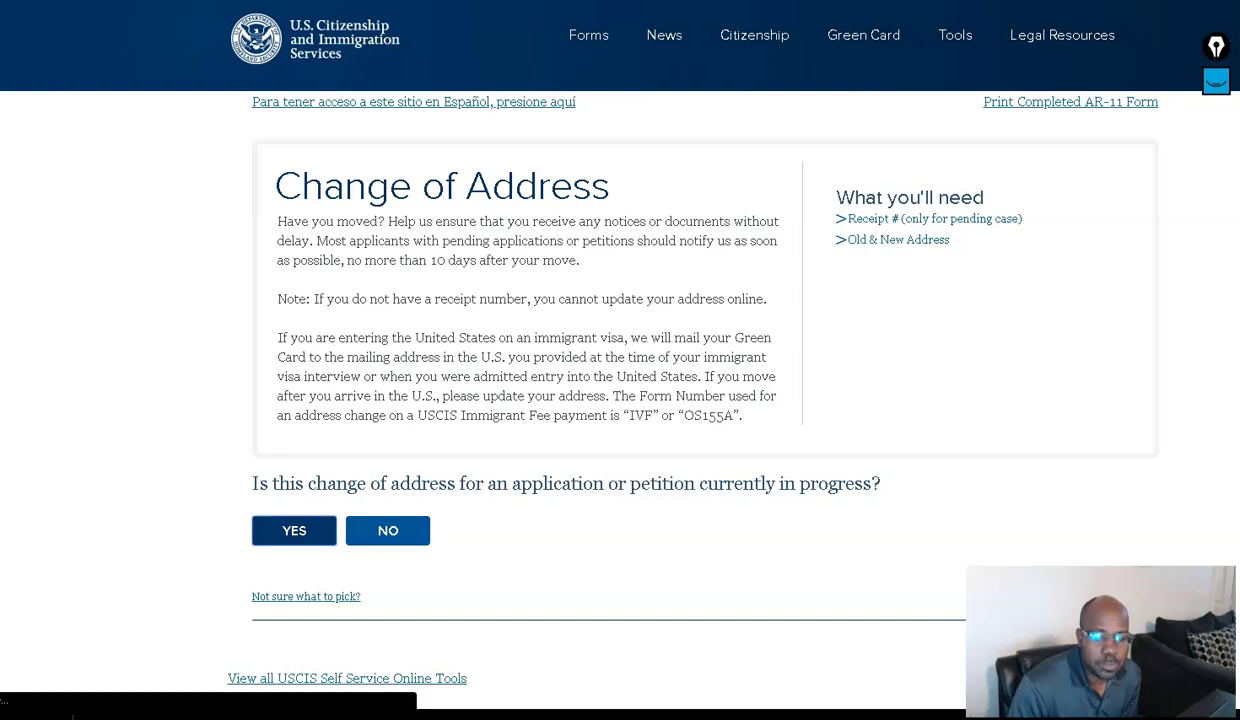
scroll(620, 400, down, 4)
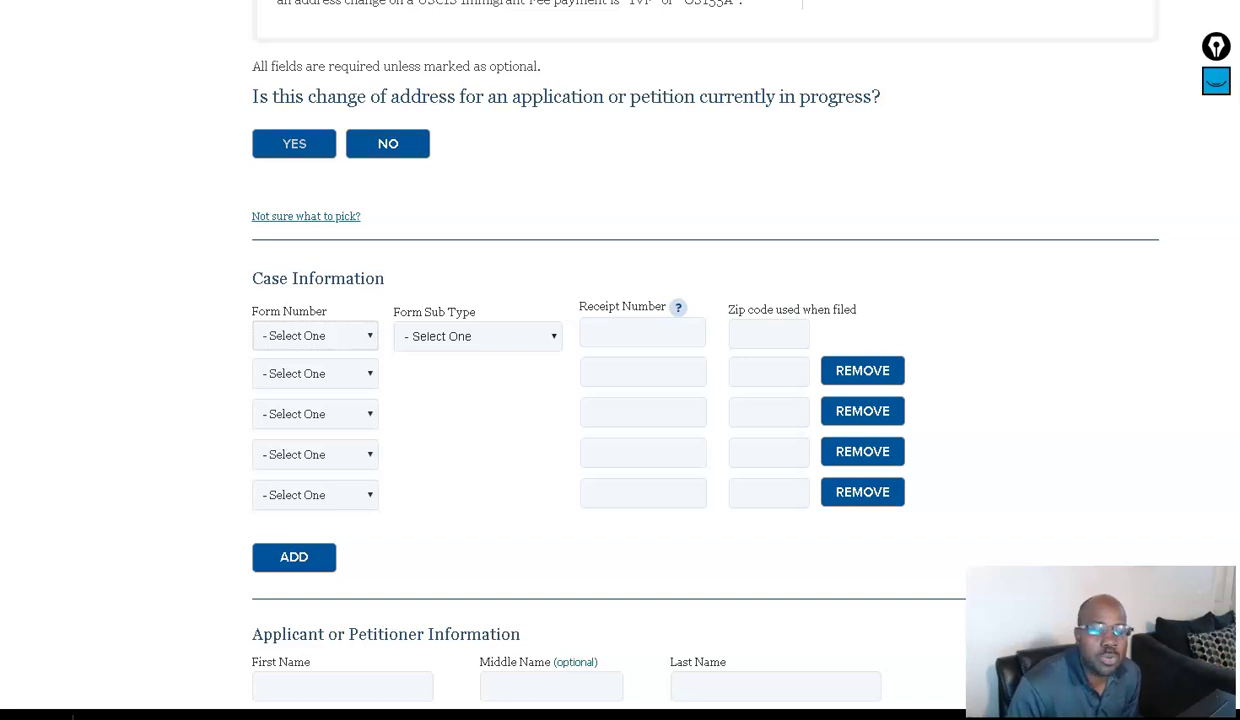
click(355, 336)
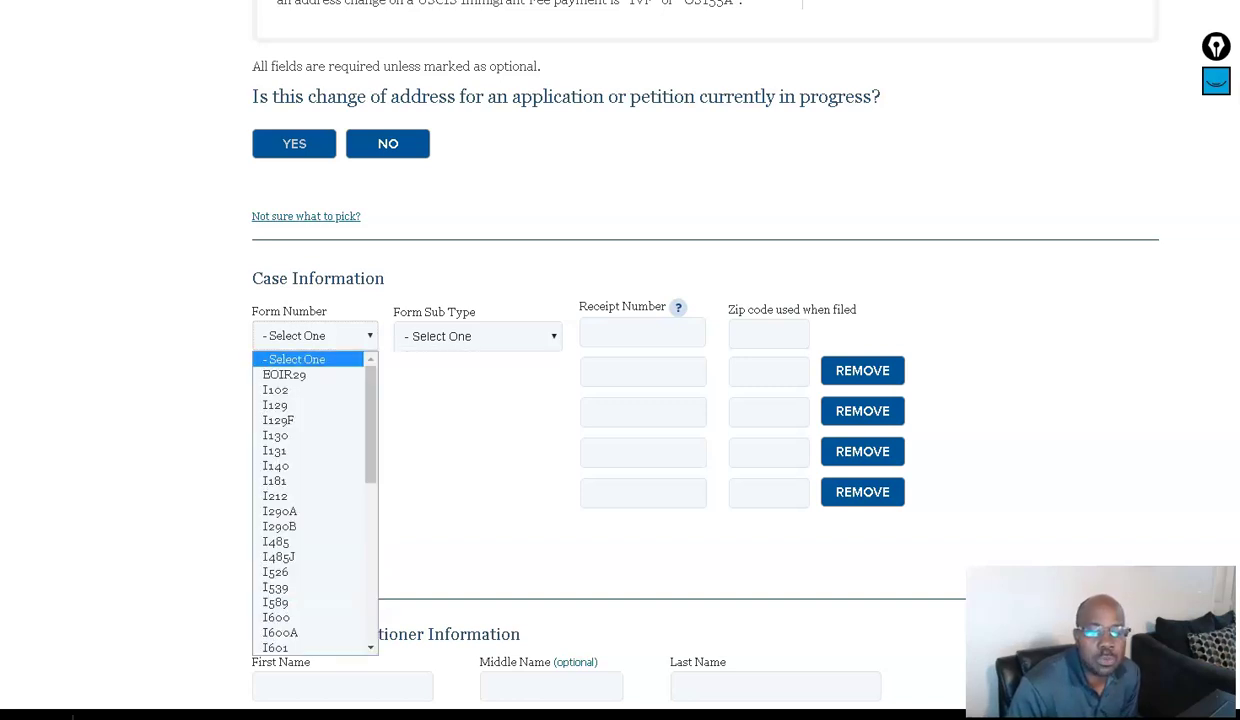
click(276, 541)
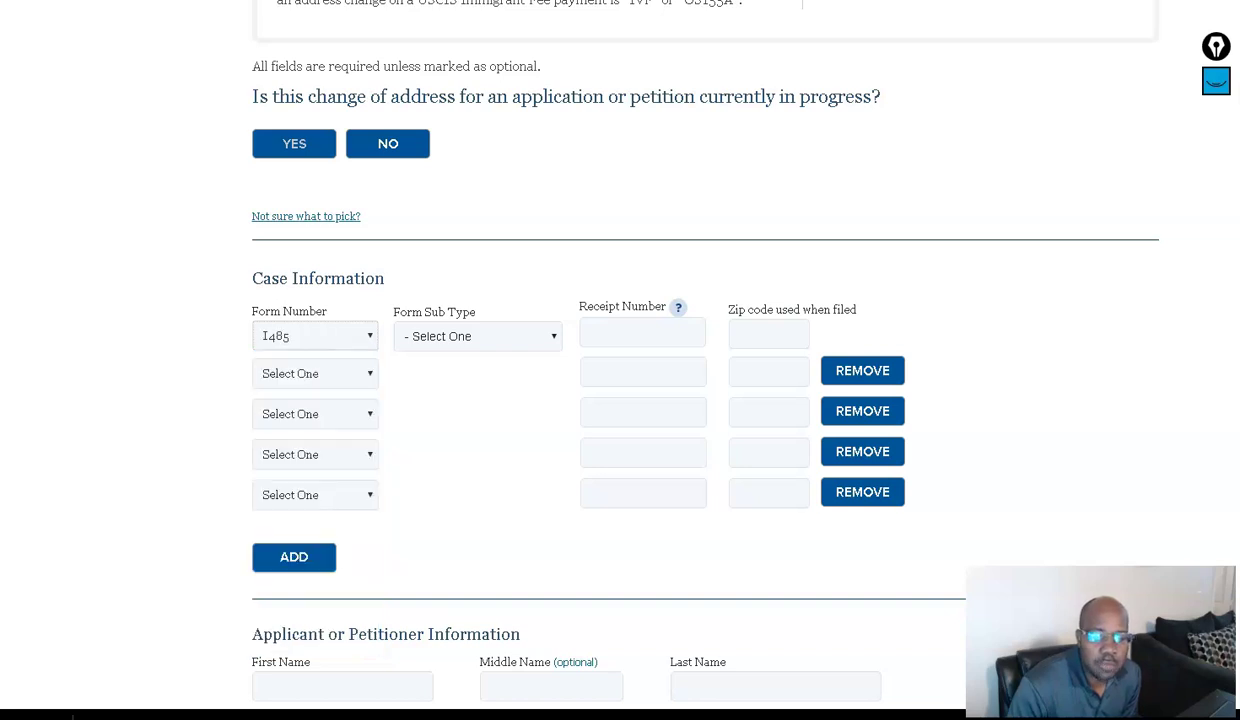
Try the I485 sub type based on grant of asylum more than 1 year ago and replace it with Family Based Adjustment
click(477, 336)
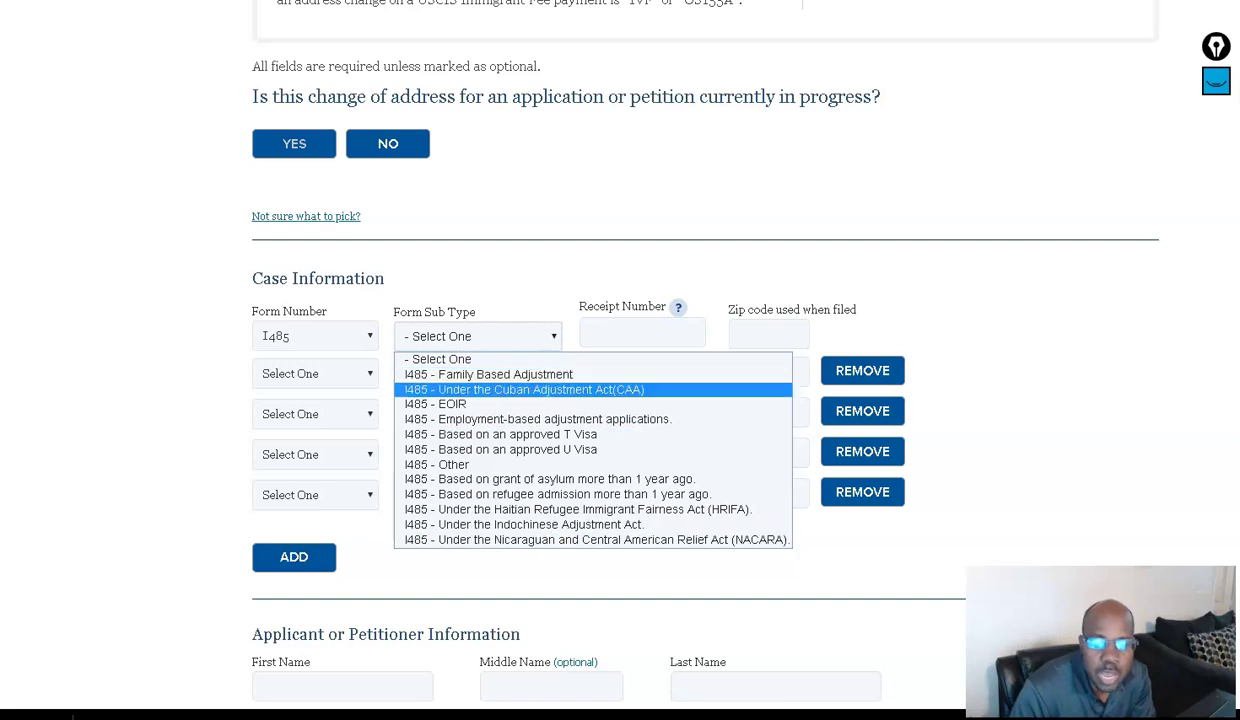
click(549, 479)
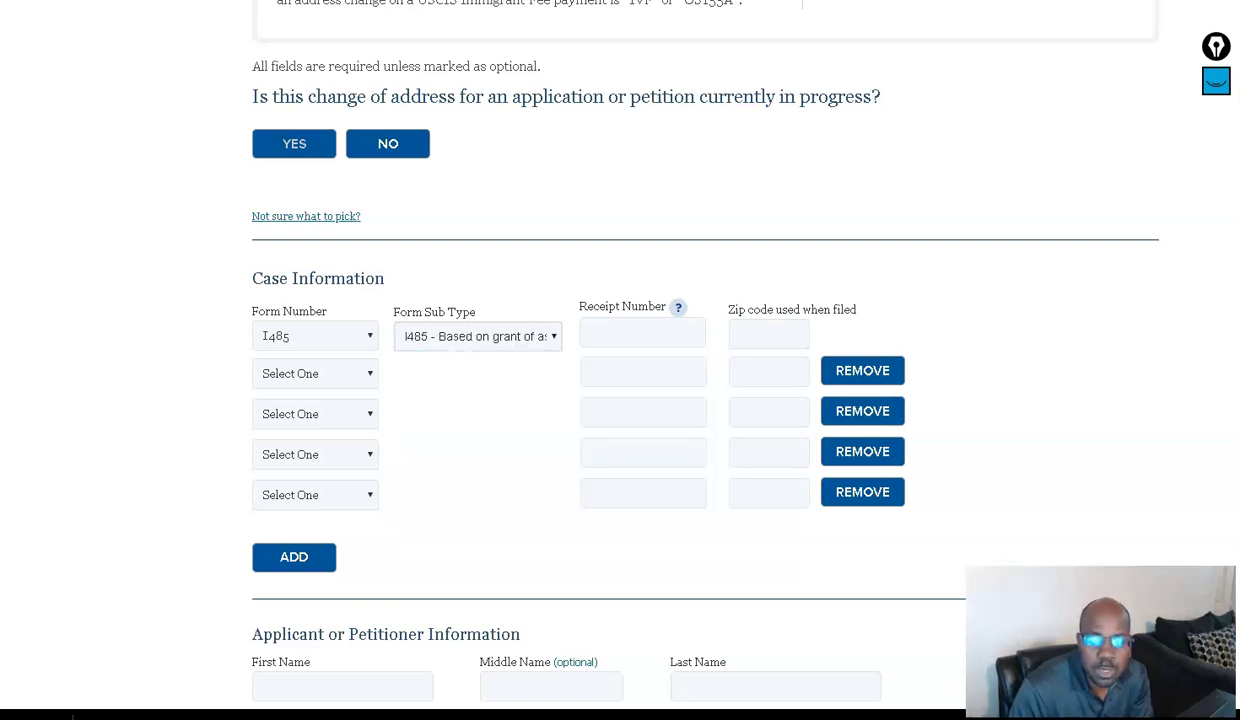
click(477, 336)
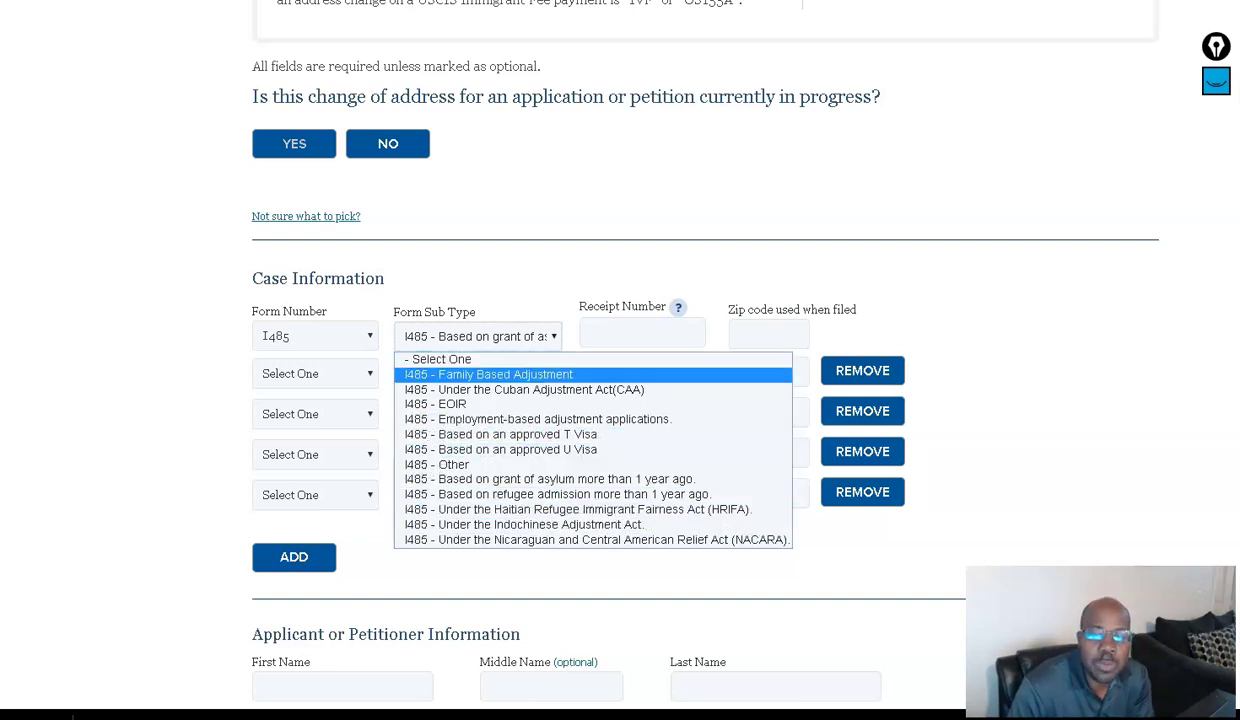
key(Return)
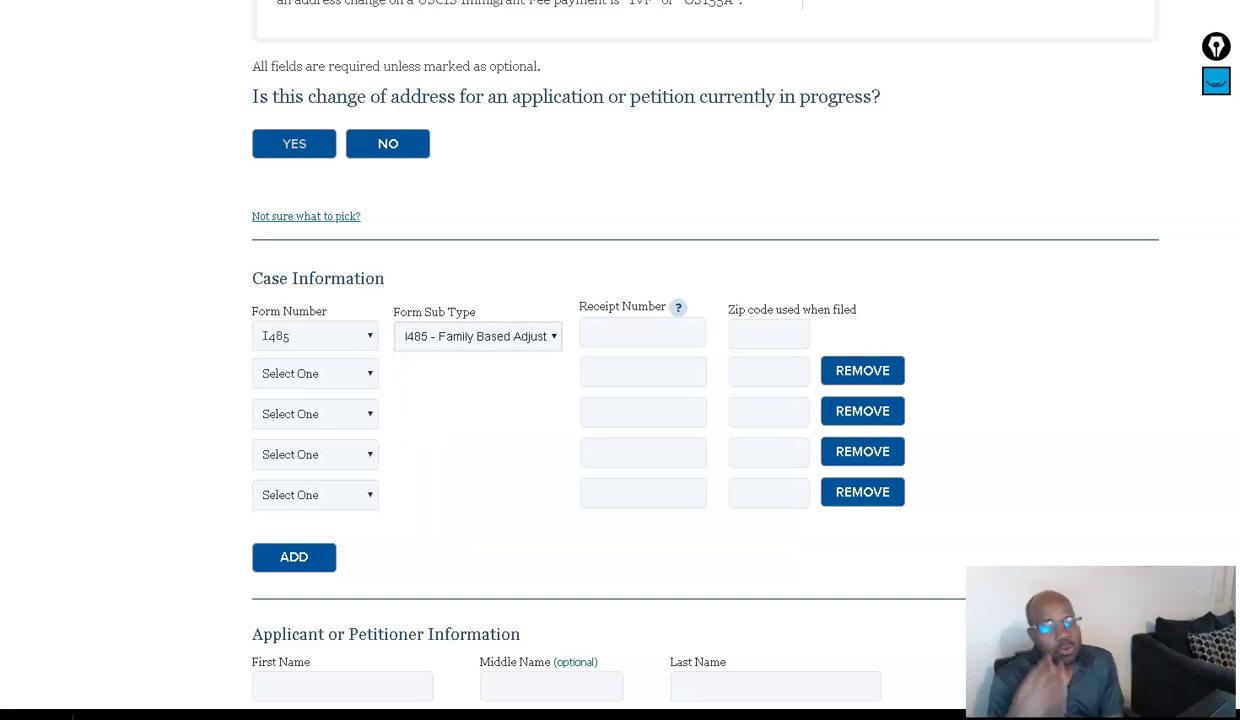
Change the first case's form number to I130
click(366, 336)
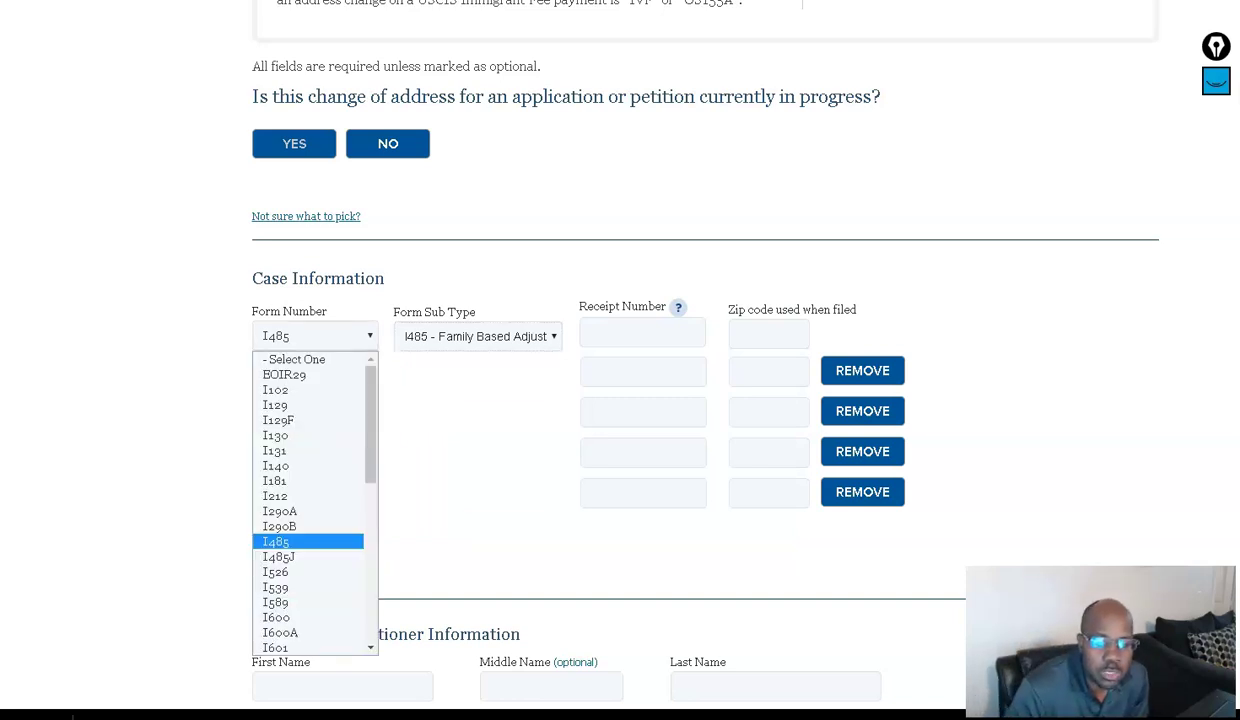
key(Up)
key(Up)
key(Up)
key(Up)
key(Up)
key(Up)
key(Up)
key(Return)
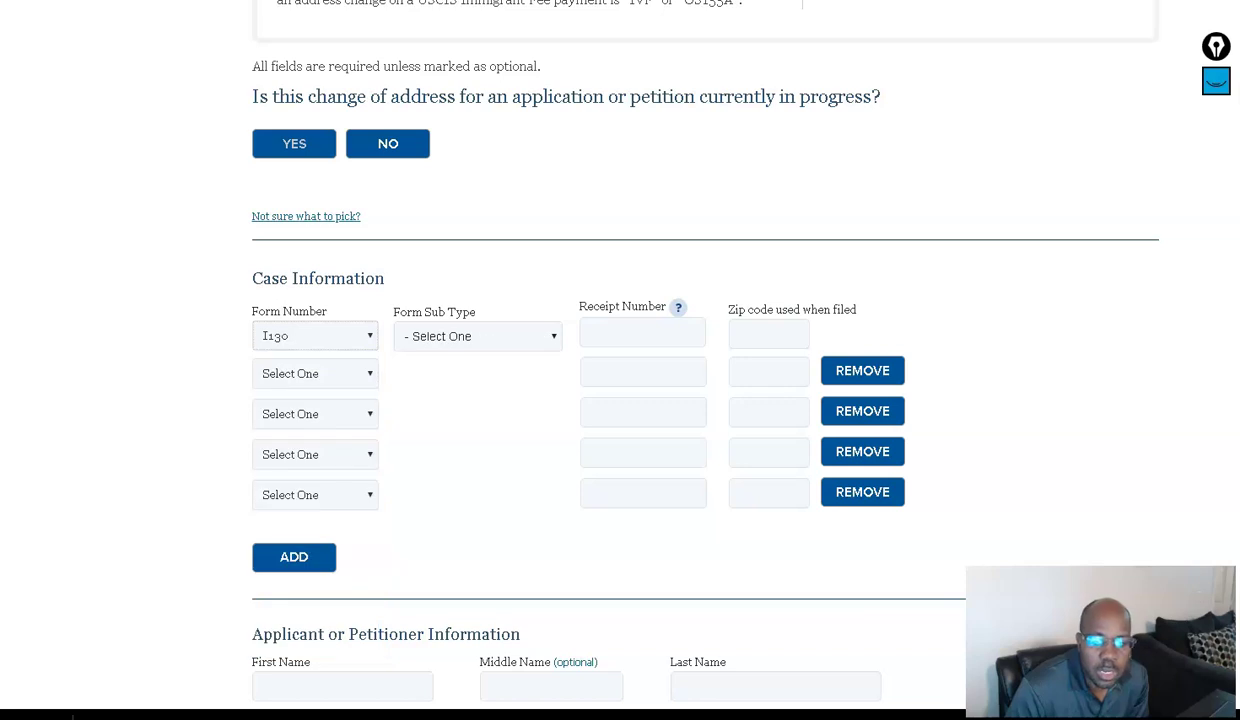
Review the form sub type options offered for I130, covering permanent resident and U.S. citizen filings
key(Tab)
key(alt+Down)
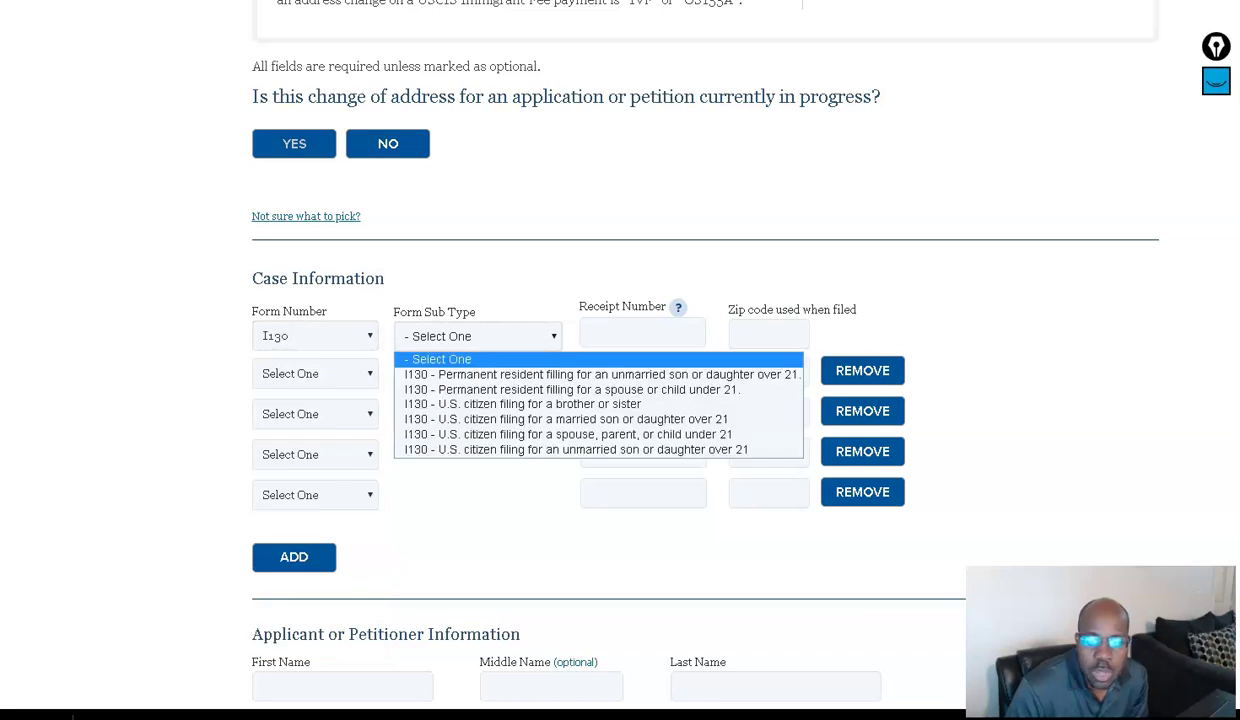
key(Down)
key(Down)
key(Down)
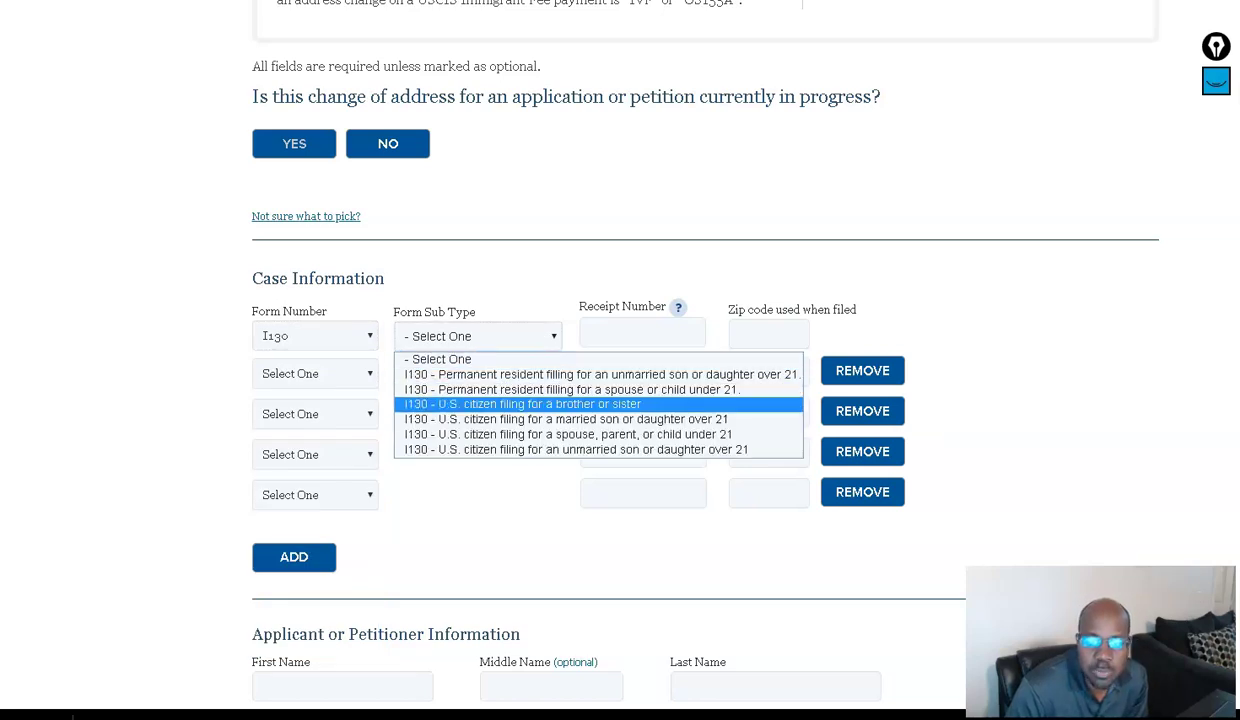
key(Down)
key(Down)
key(Up)
key(Up)
key(Up)
key(Up)
key(Up)
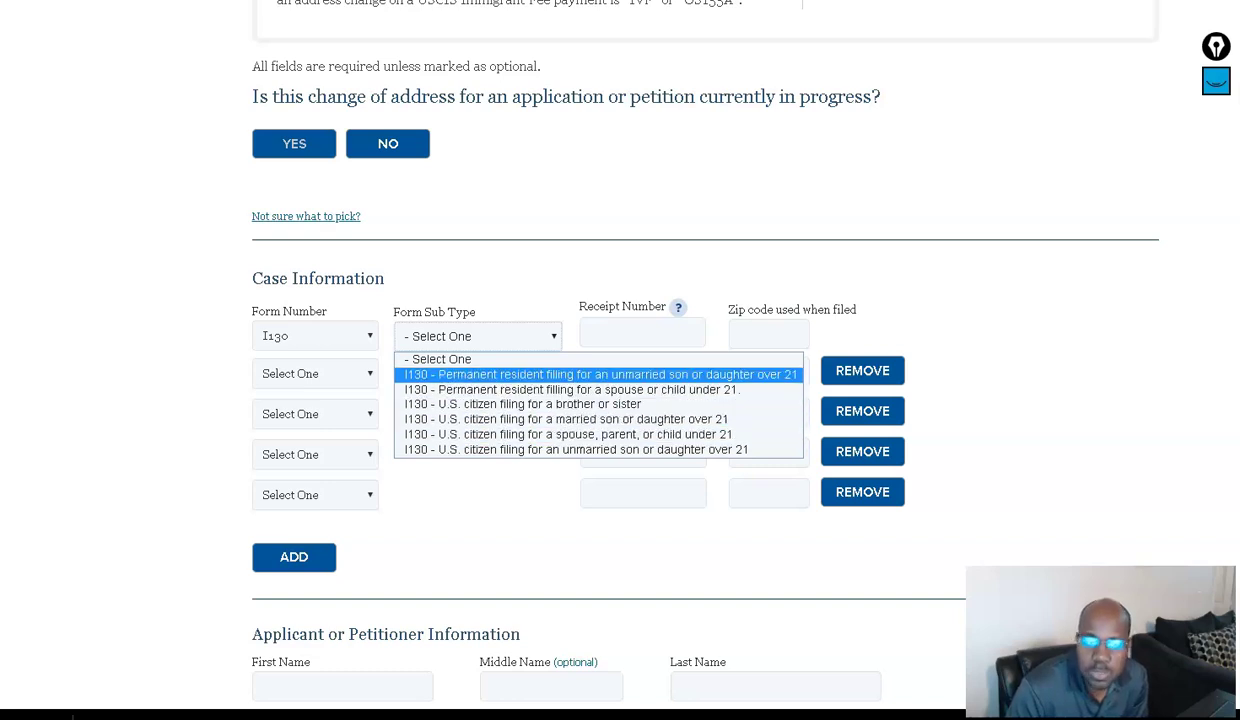
Set the first case's form number back to I485
key(shift+Tab)
key(alt+Down)
key(Up)
key(Up)
key(Down)
key(Down)
key(Down)
key(Down)
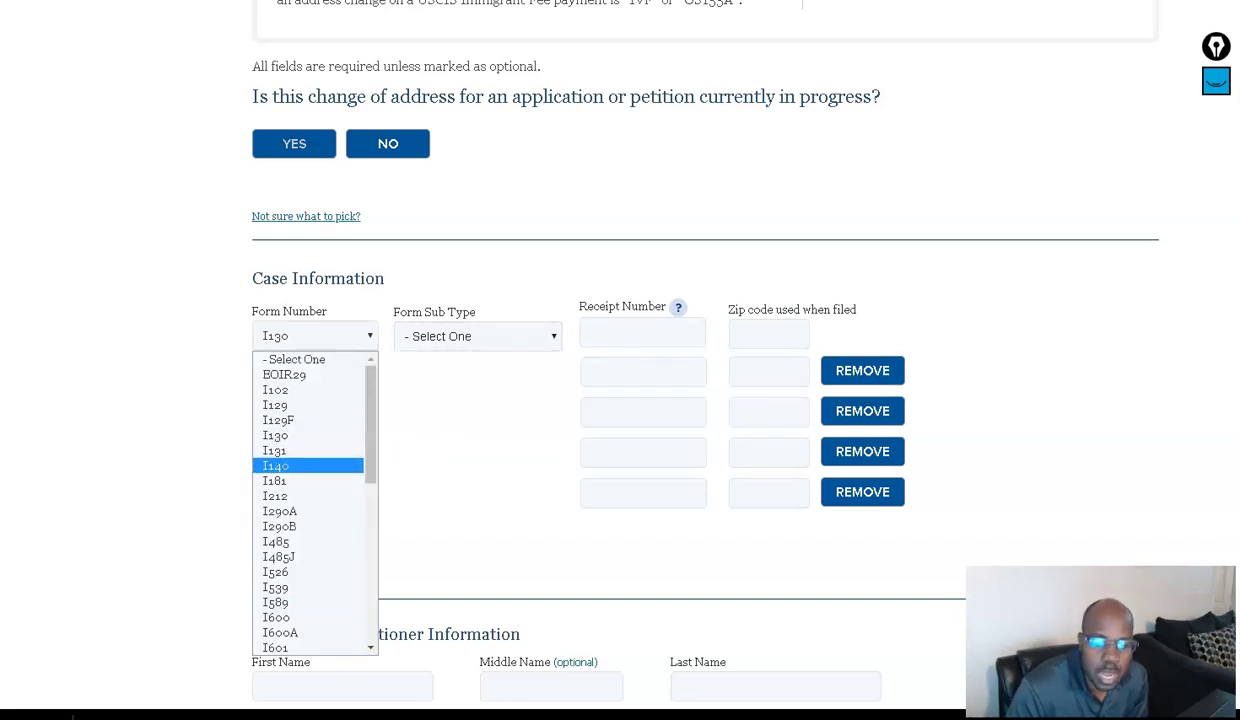
key(Down)
key(Down)
key(Down)
key(Down)
key(Down)
key(Return)
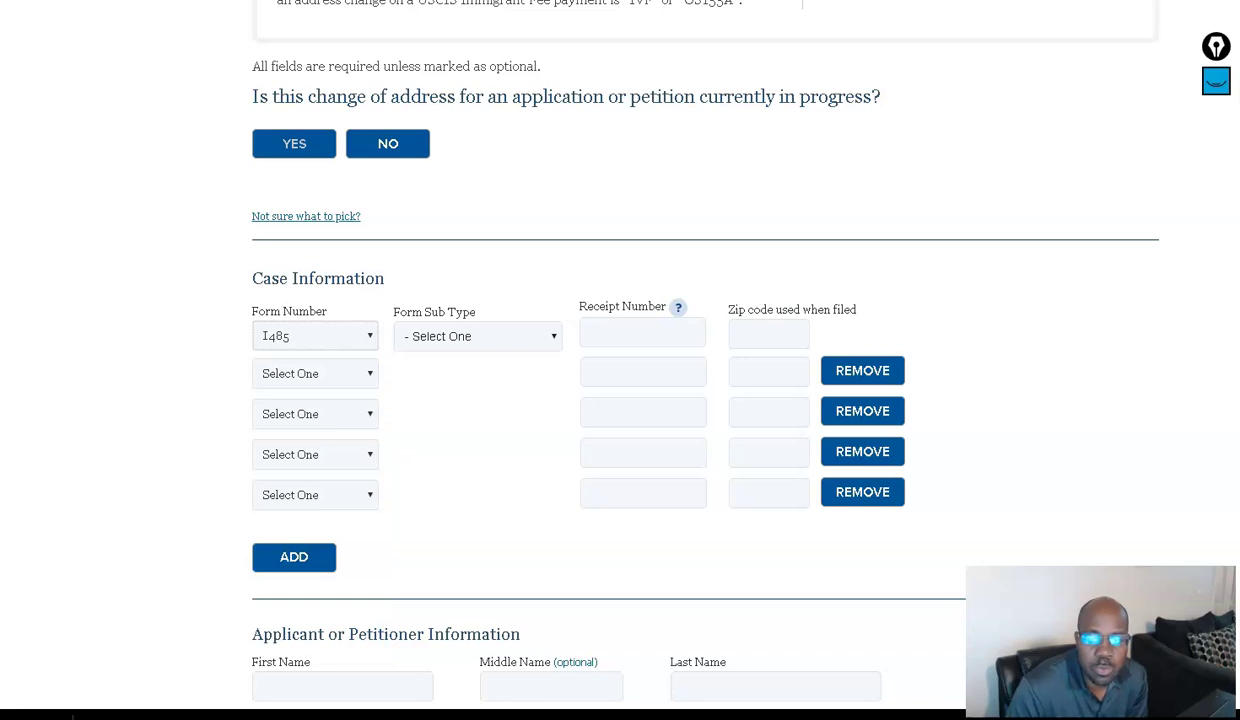
Choose I485 - Family Based Adjustment as the first case's form sub type
key(Tab)
key(alt+Down)
key(Down)
key(Return)
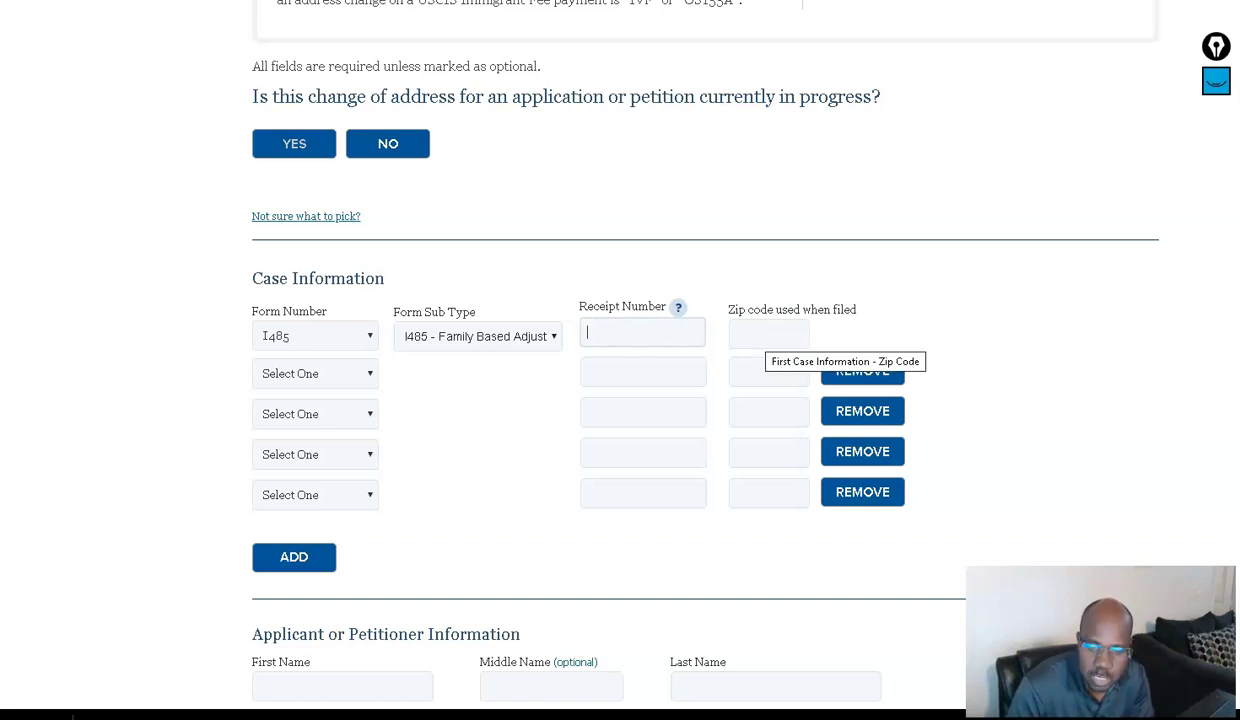
Examine the applicant information fields for first name, date of birth and A-Number without filling them in
scroll(768, 340, down, 3)
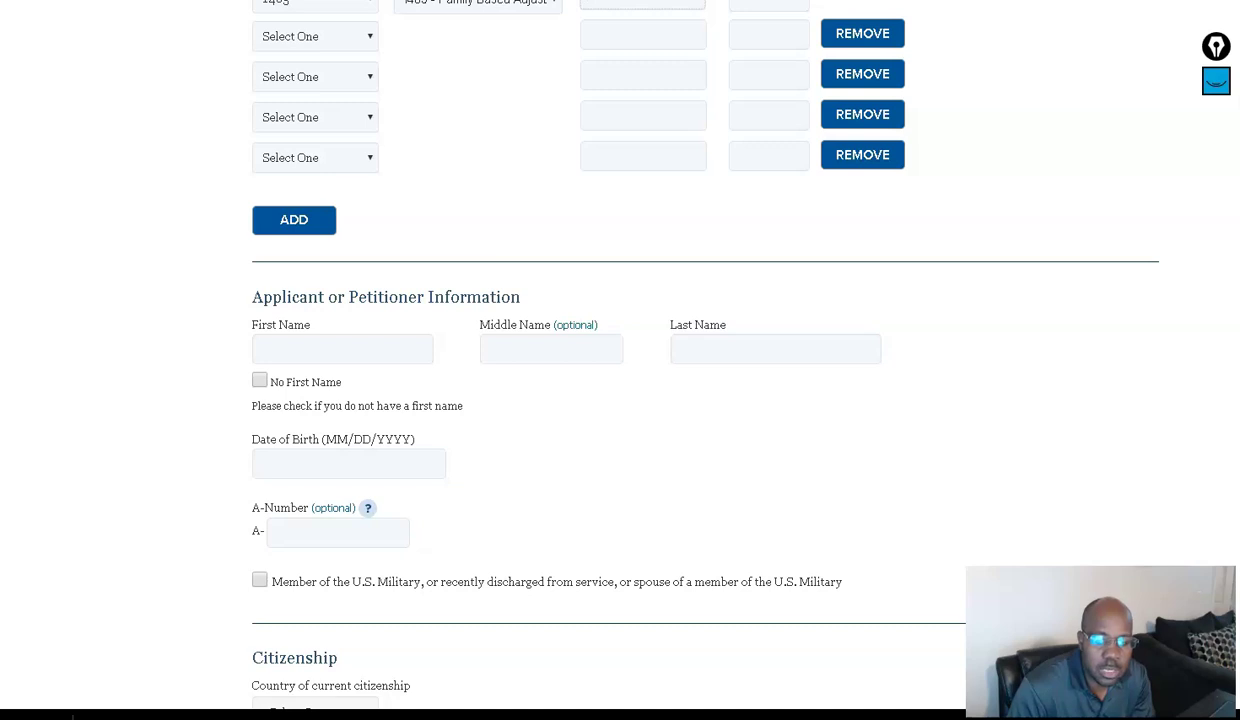
click(300, 349)
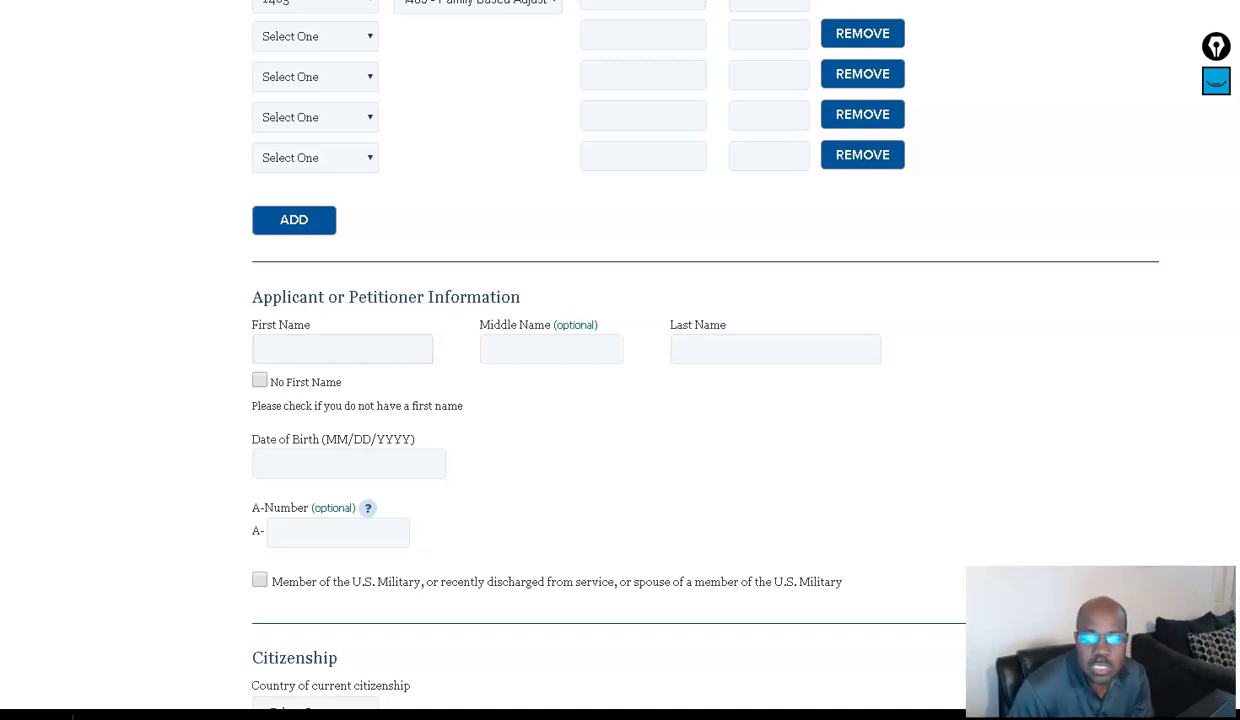
click(262, 463)
click(276, 532)
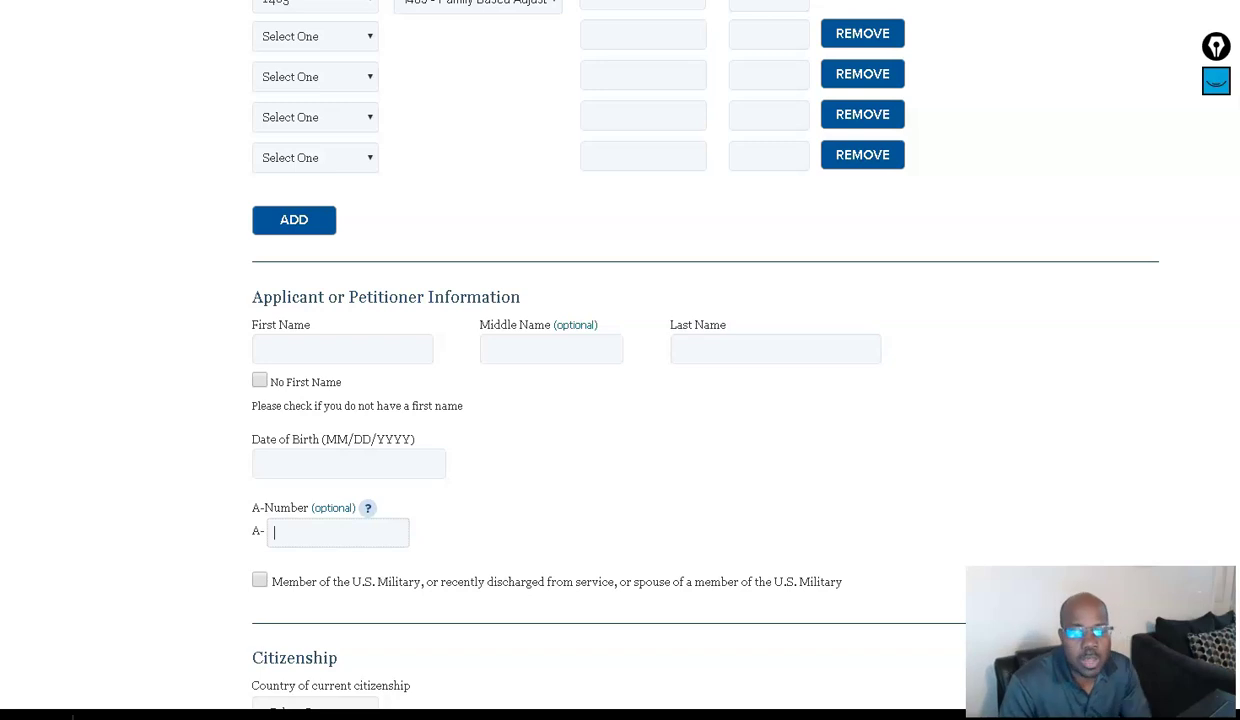
Set the country of current citizenship to Haiti
scroll(620, 360, down, 2)
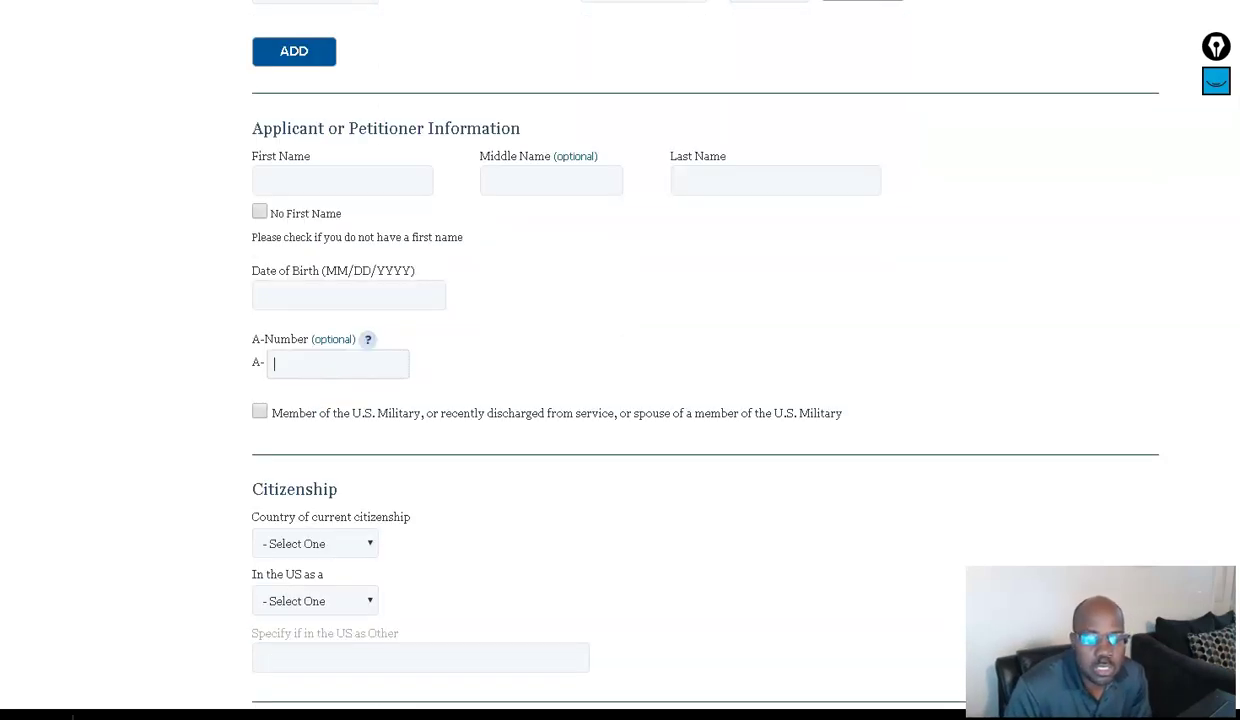
click(315, 543)
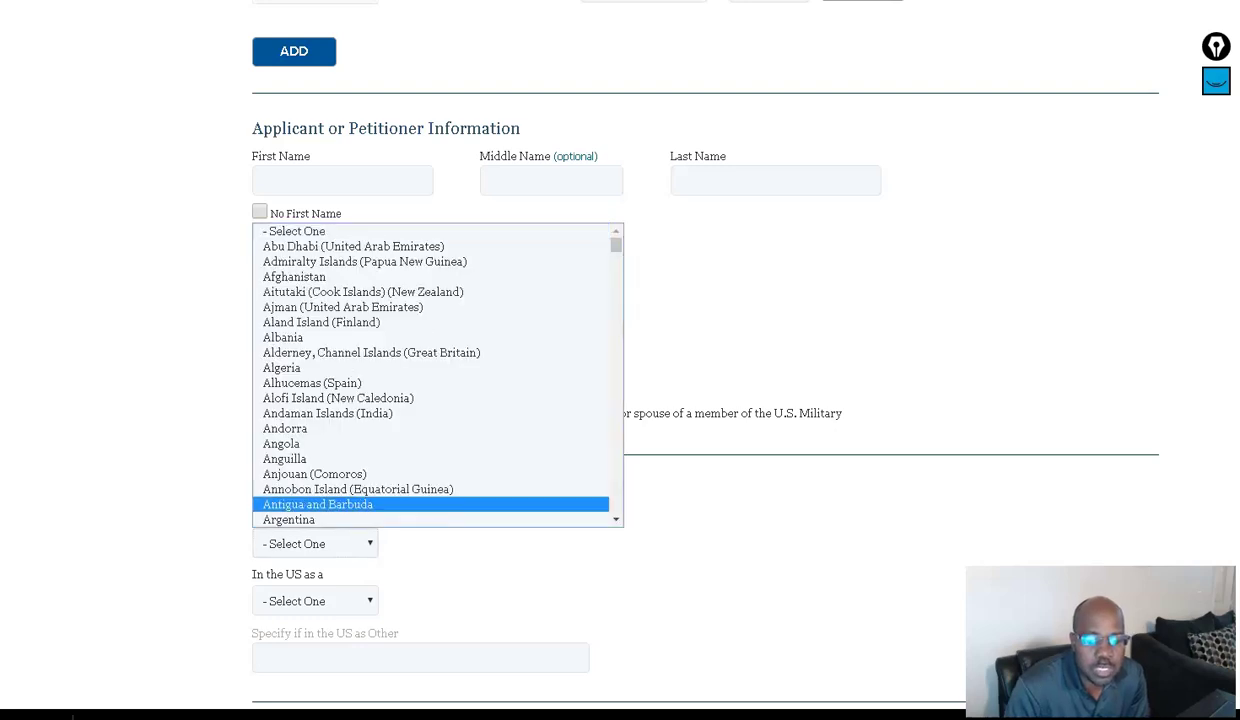
key(h)
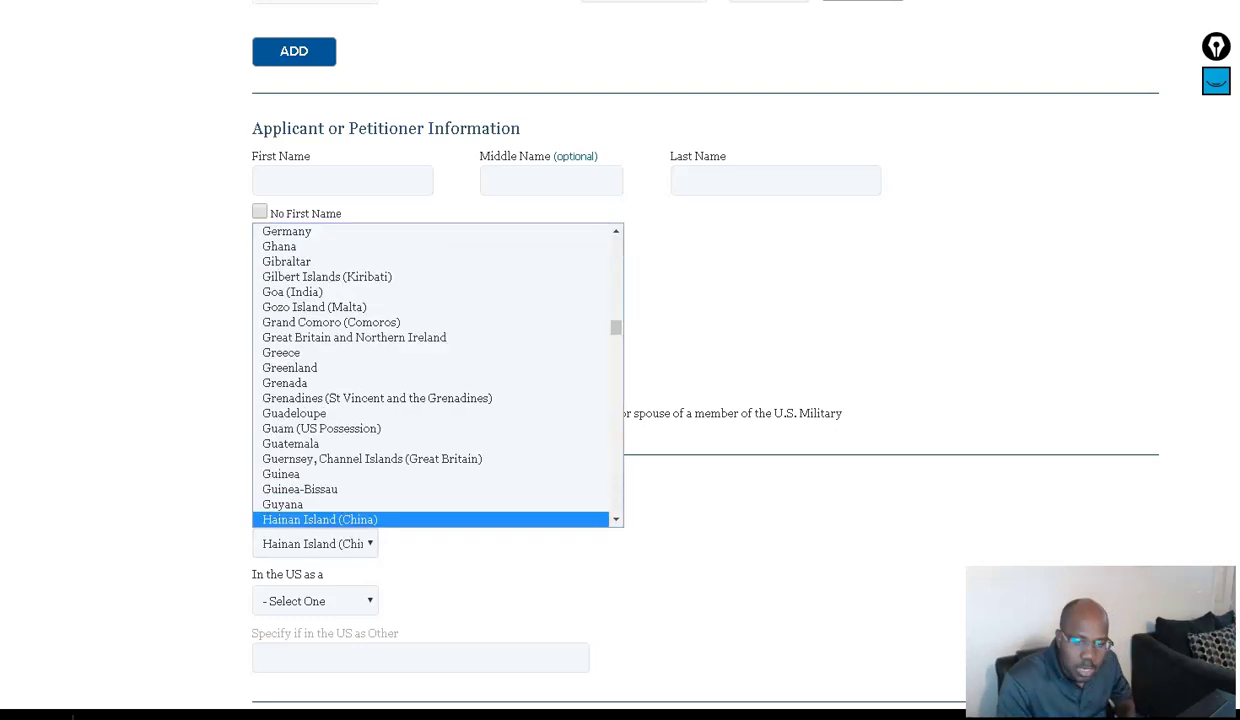
key(Up)
key(Up)
key(Down)
key(Down)
key(Down)
key(Down)
key(Up)
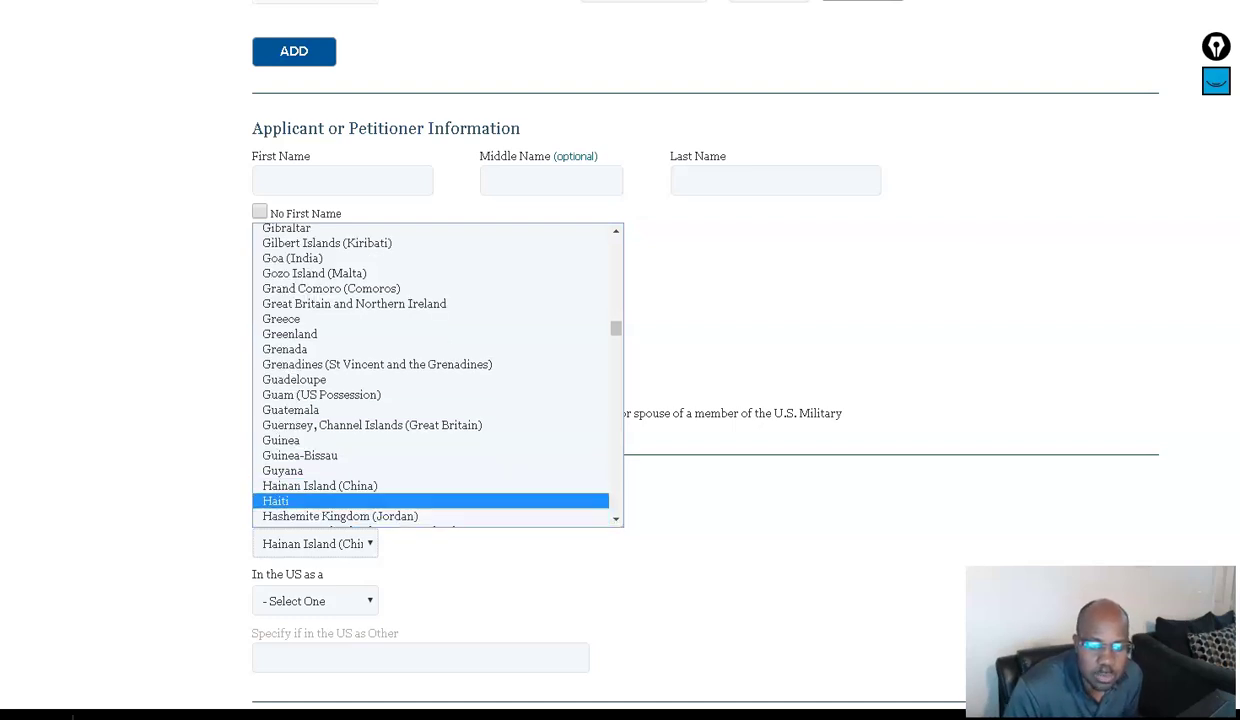
key(Return)
Choose Other as the applicant's status in the US and activate the field for specifying it
scroll(620, 360, down, 1)
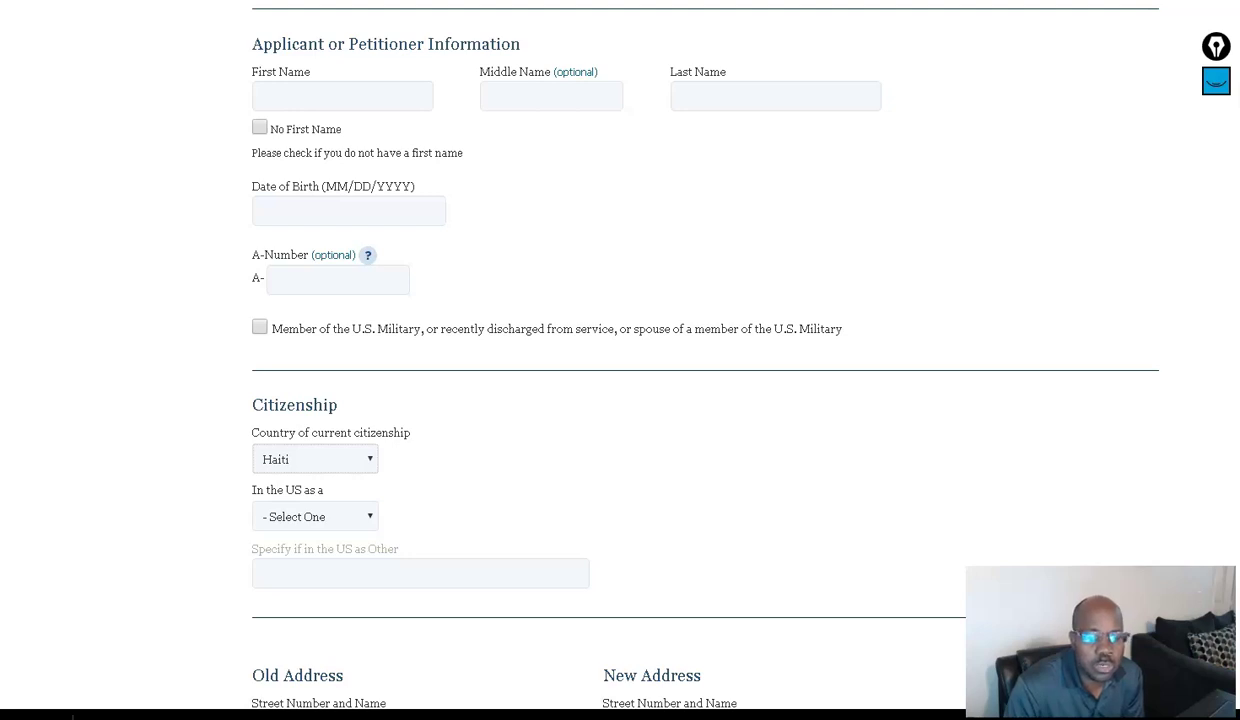
click(315, 516)
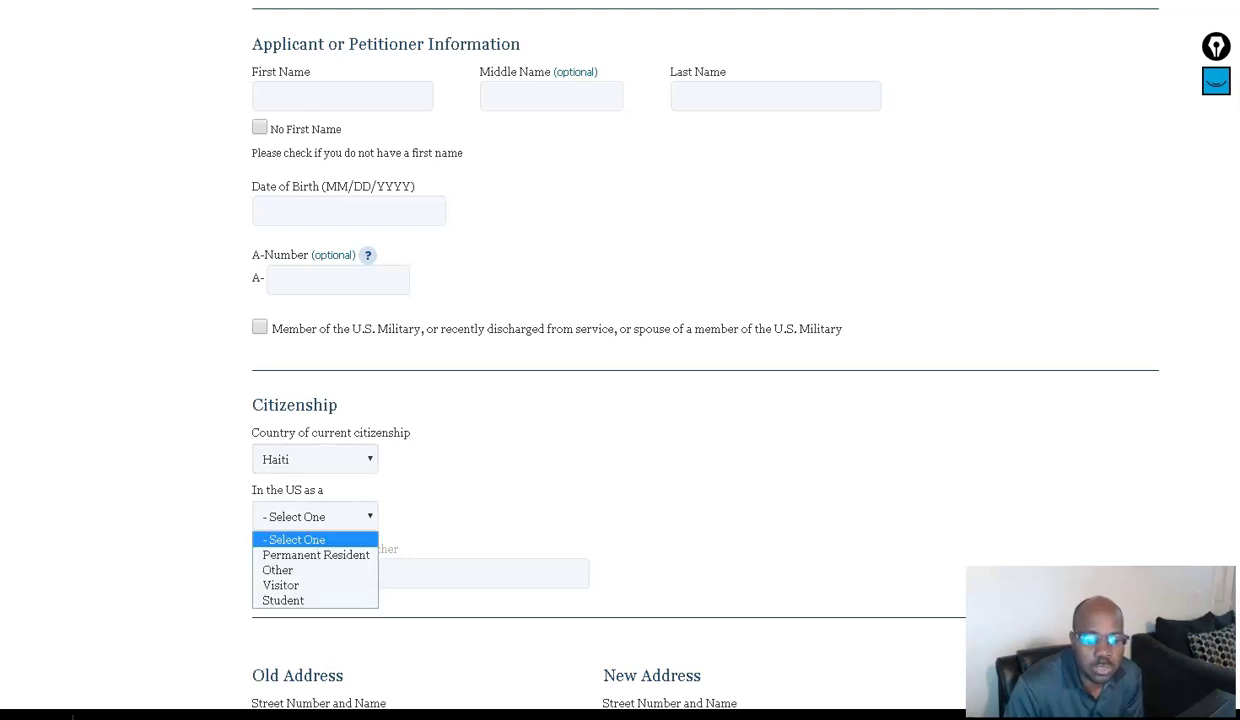
key(Down)
key(Down)
key(Down)
key(Down)
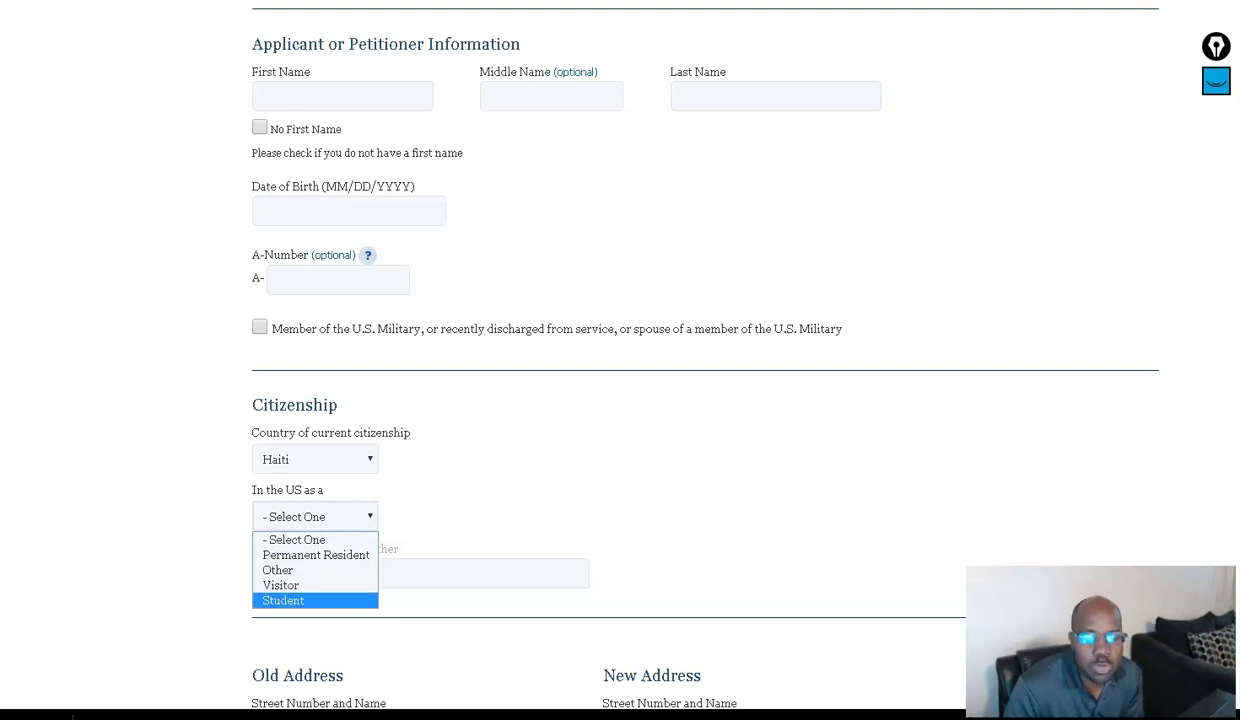
key(Up)
key(Up)
key(Up)
key(Down)
key(Down)
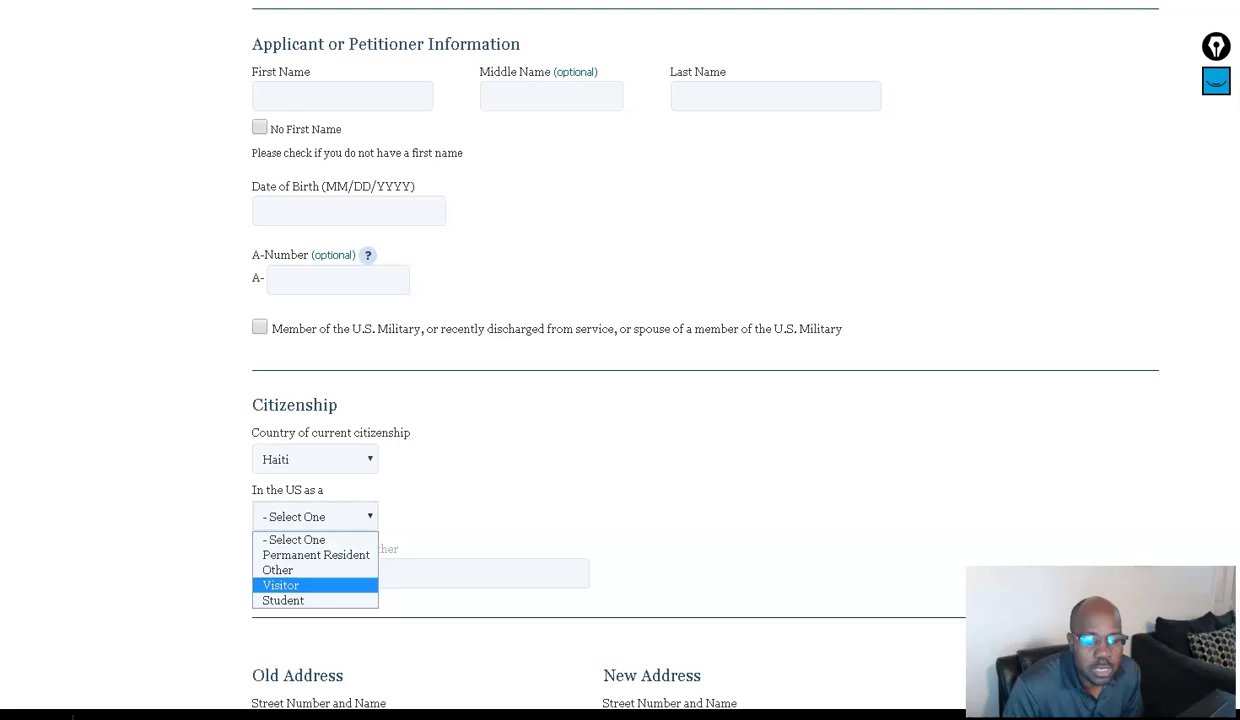
key(Down)
key(Up)
key(Up)
key(Up)
key(Down)
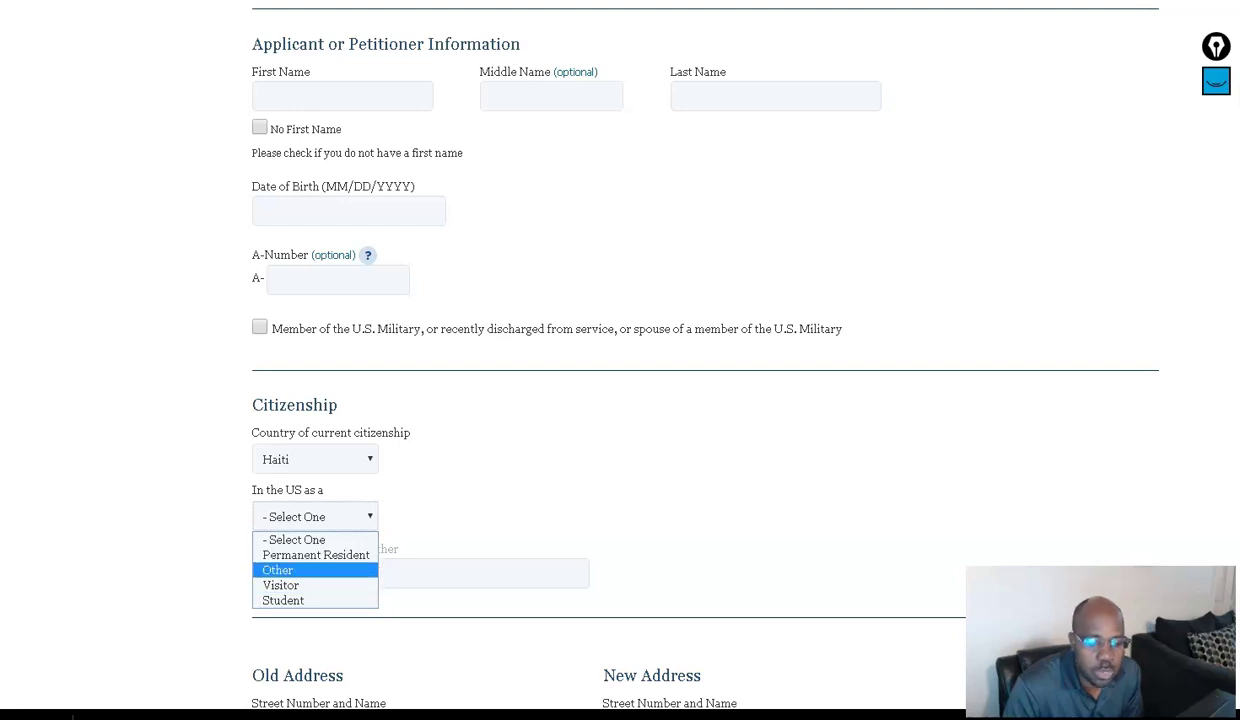
key(Return)
click(420, 573)
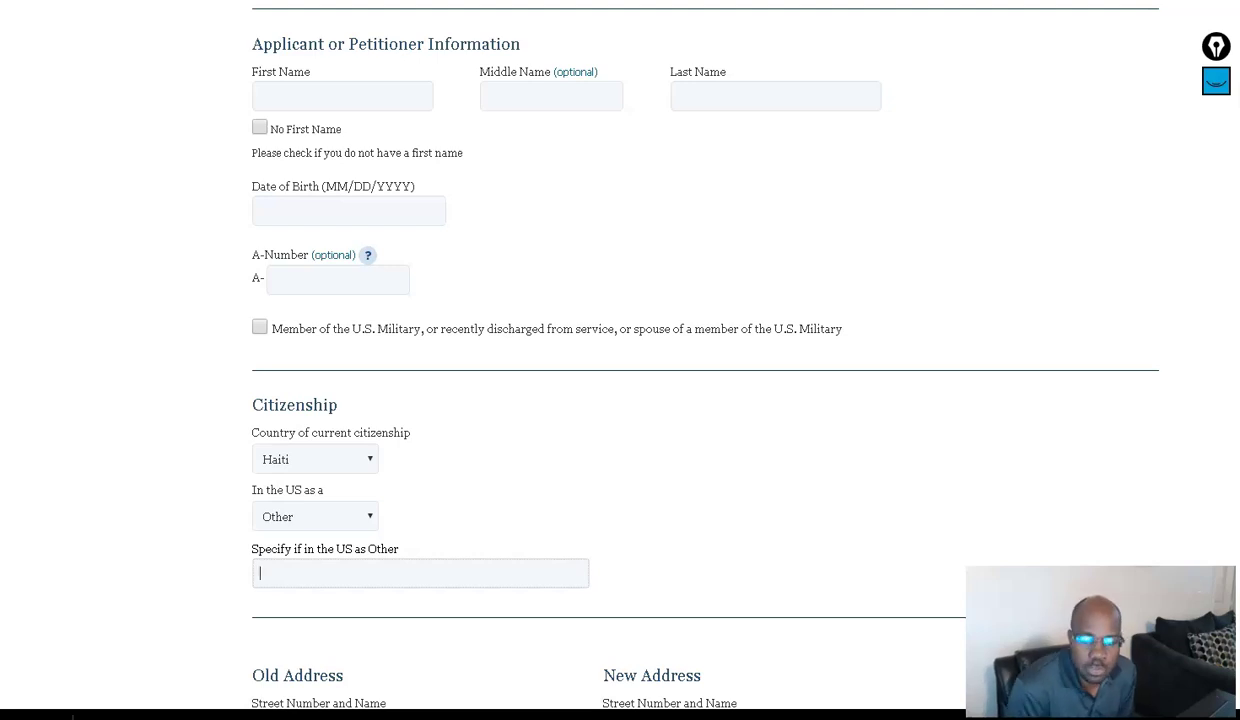
Examine the old address, new address, mailing address and confirmation e-mail sections, including the In Care Of field
scroll(620, 360, down, 3)
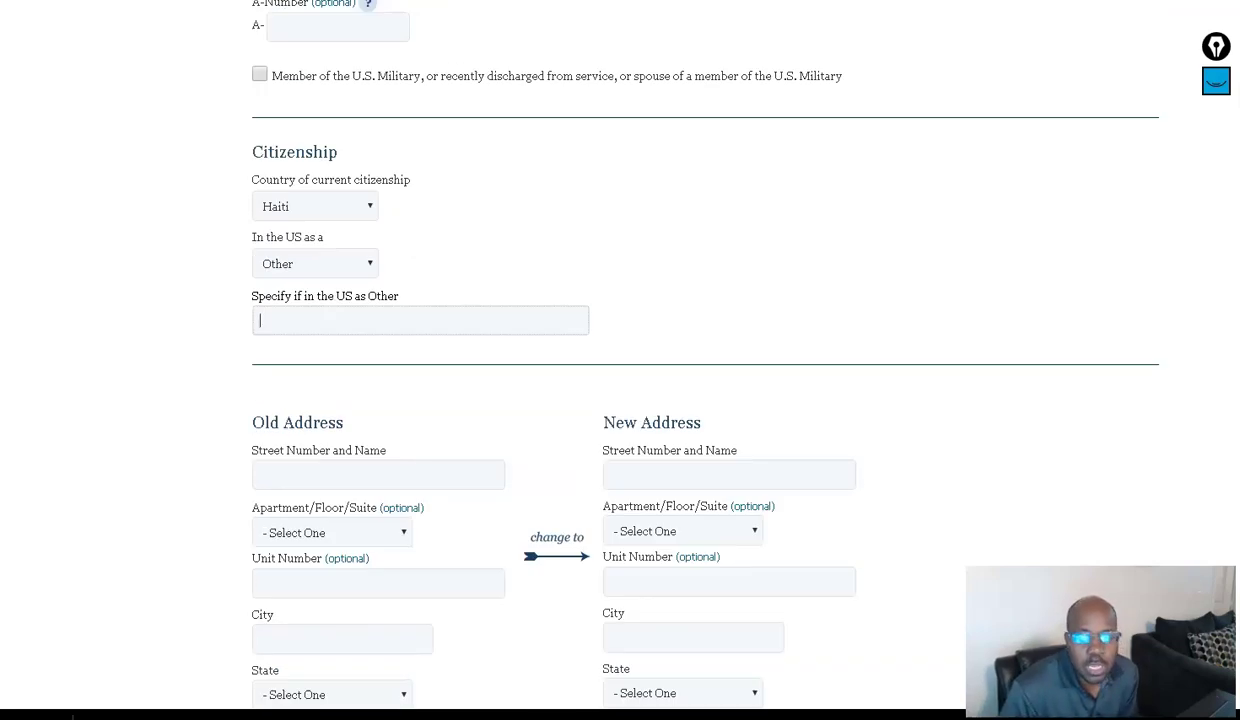
scroll(620, 360, down, 2)
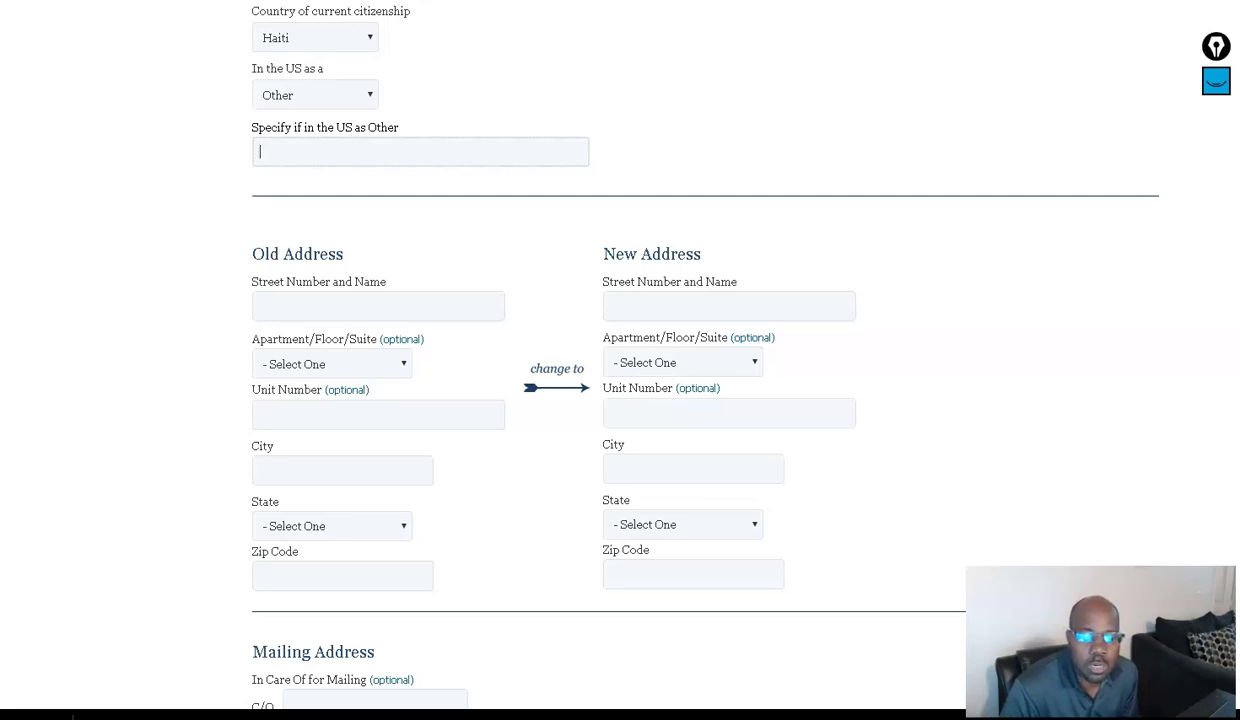
scroll(620, 360, down, 2)
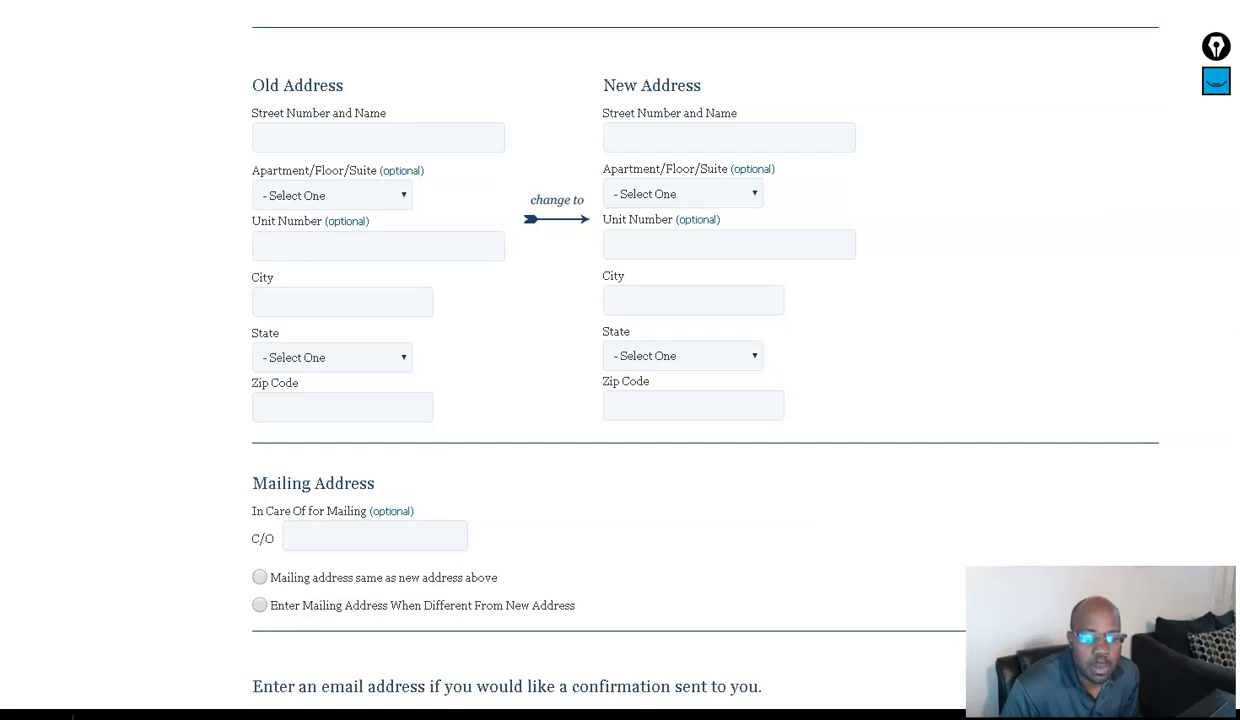
click(374, 536)
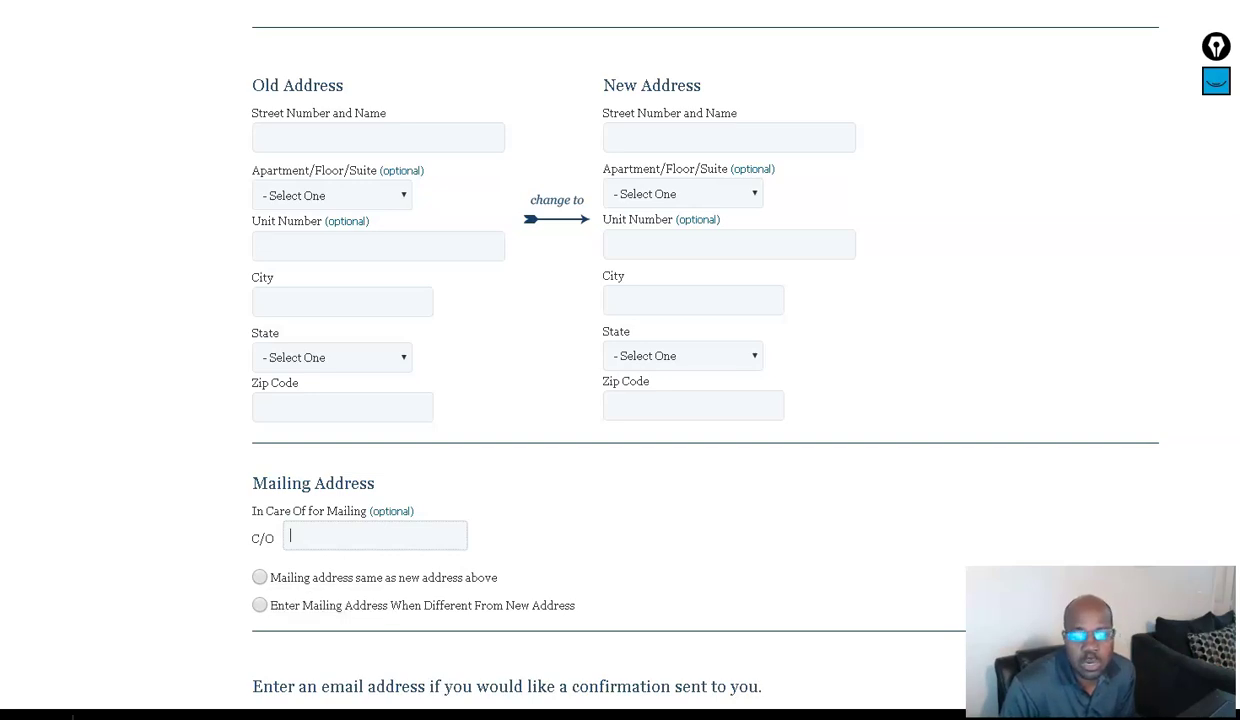
scroll(620, 360, down, 3)
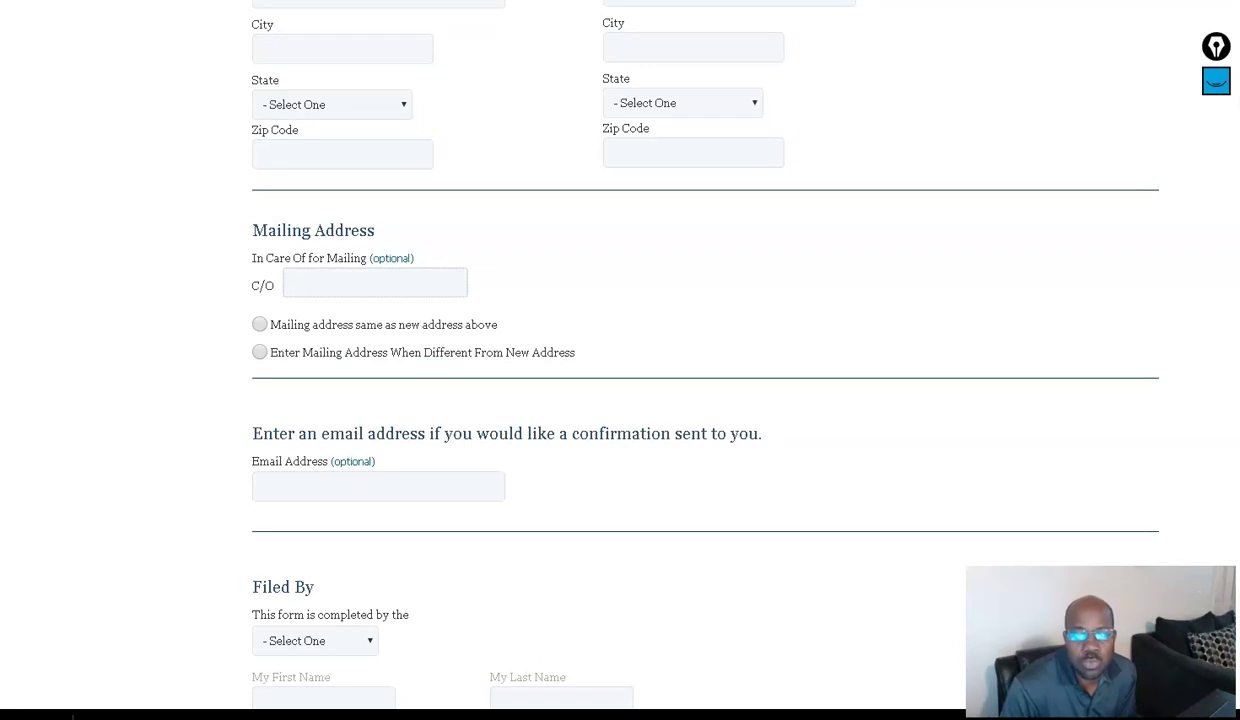
Review the Filed By options for who completes the form, leaving the choice unselected
scroll(620, 360, down, 2)
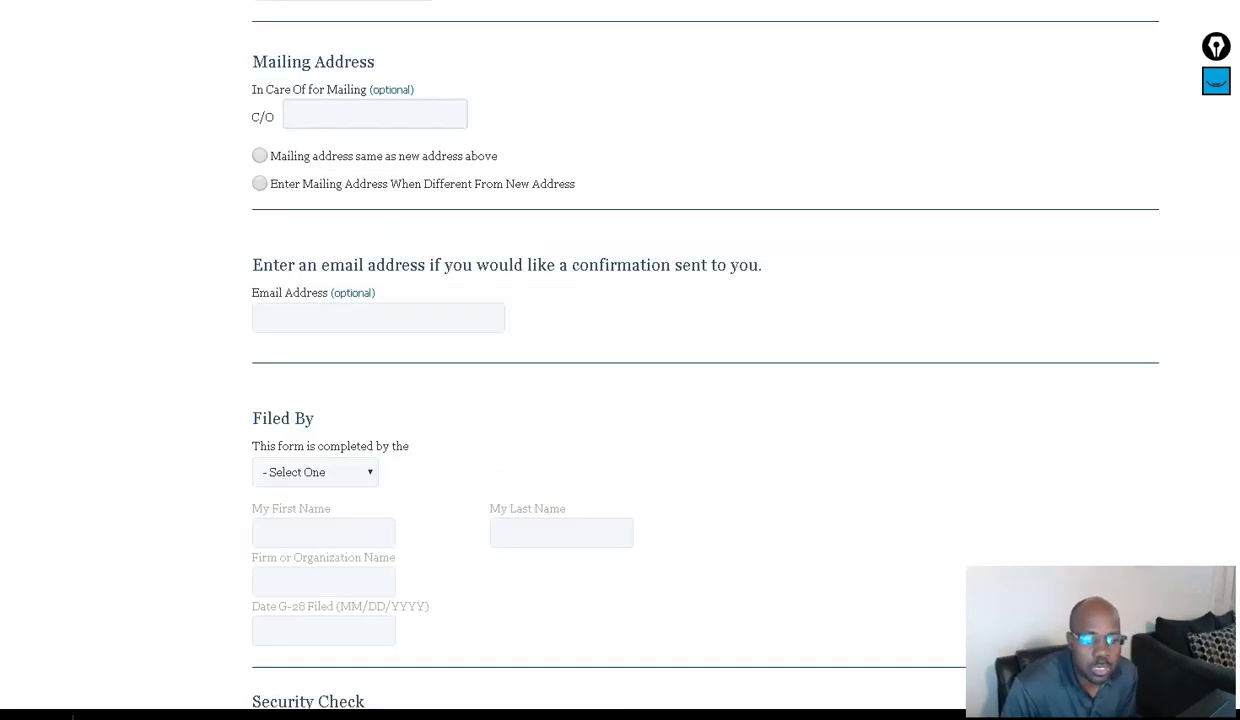
click(315, 472)
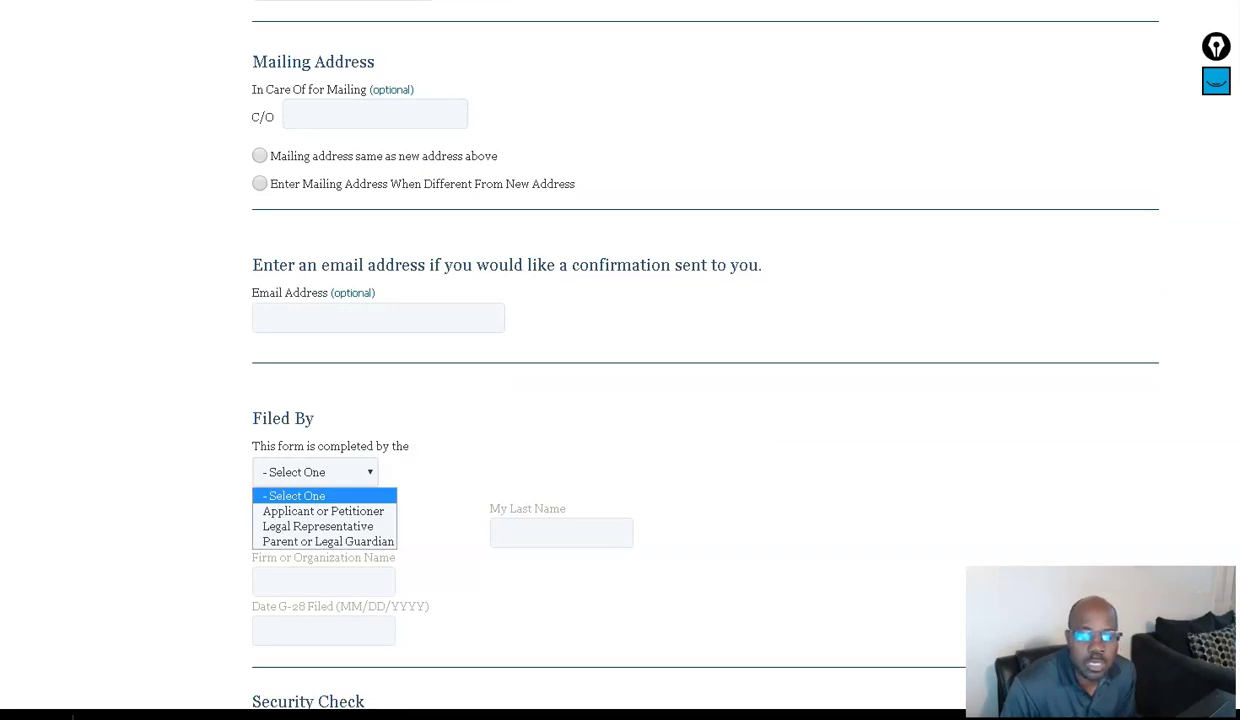
key(Down)
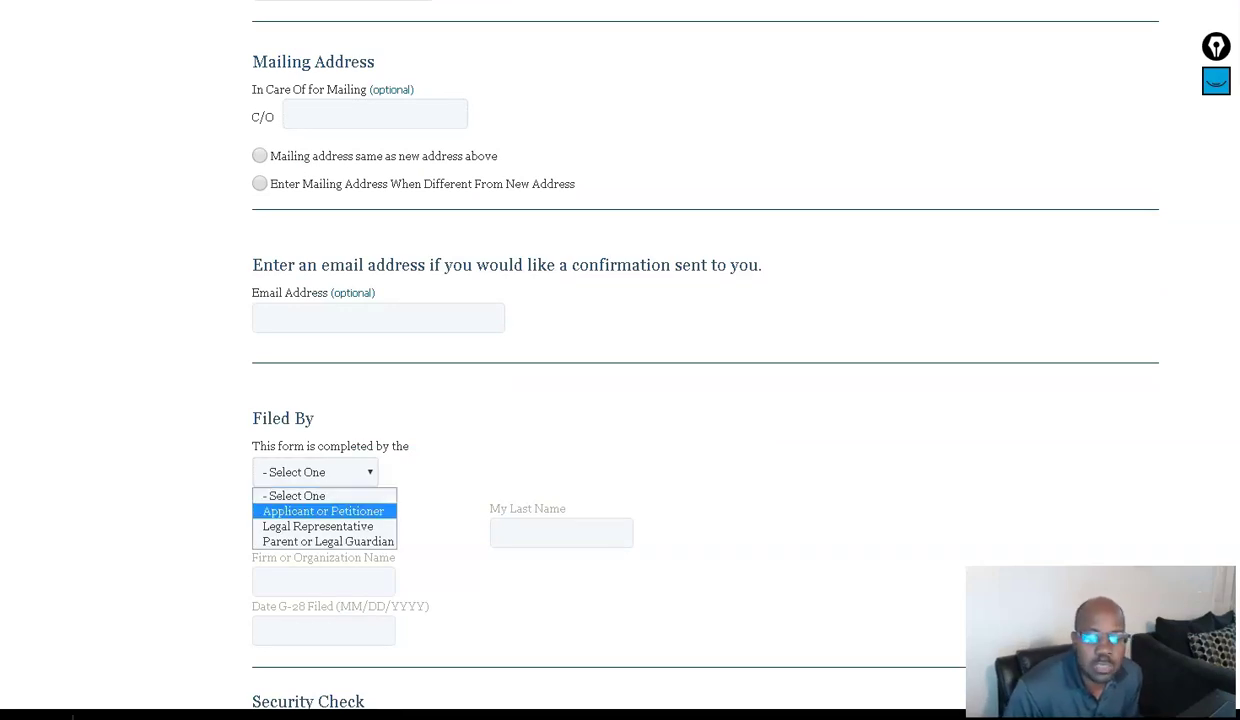
key(Up)
key(Down)
key(Down)
key(Down)
key(Up)
key(Escape)
Review the security check, electronic signature and submission sections, and return to the Case Information section
scroll(620, 360, down, 1)
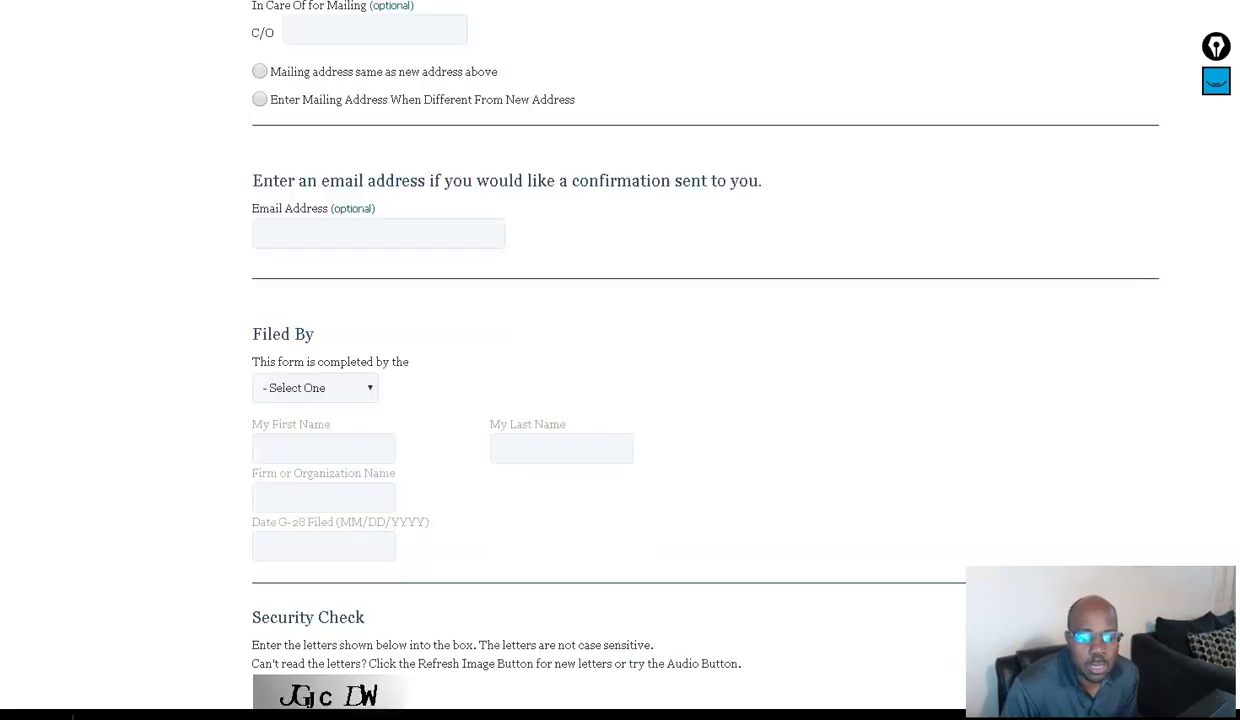
scroll(318, 534, down, 3)
scroll(430, 534, down, 3)
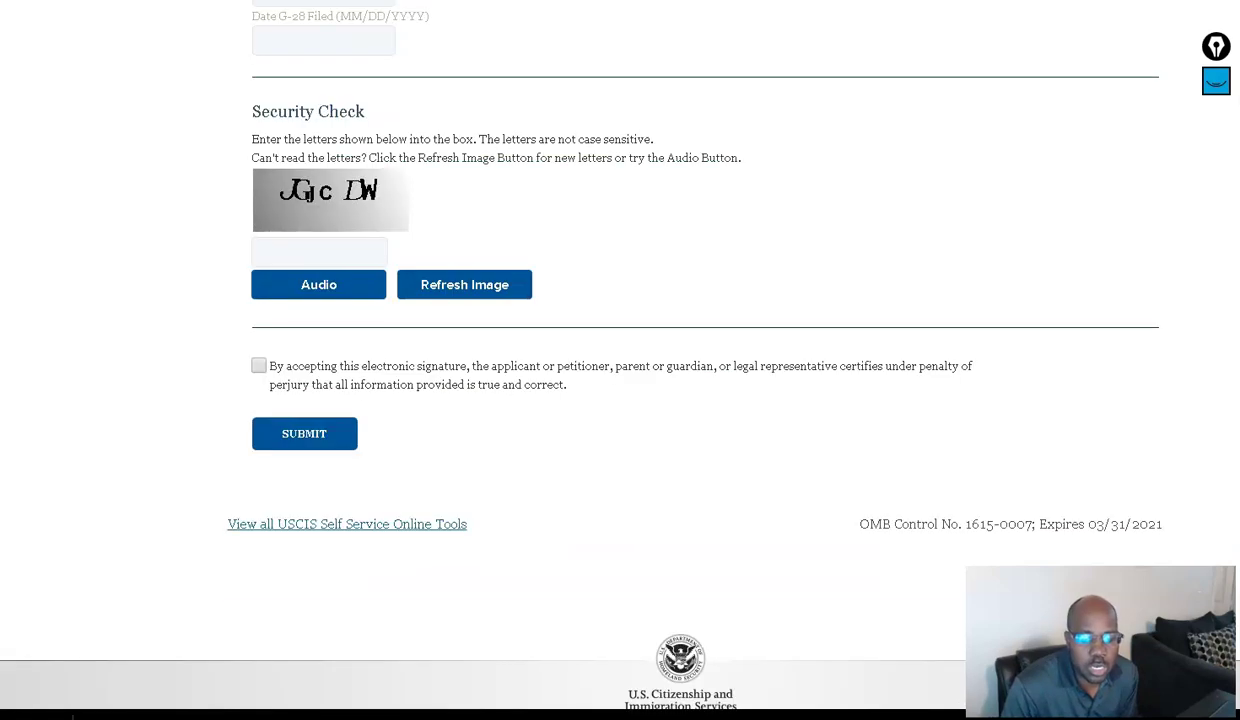
scroll(620, 360, up, 11)
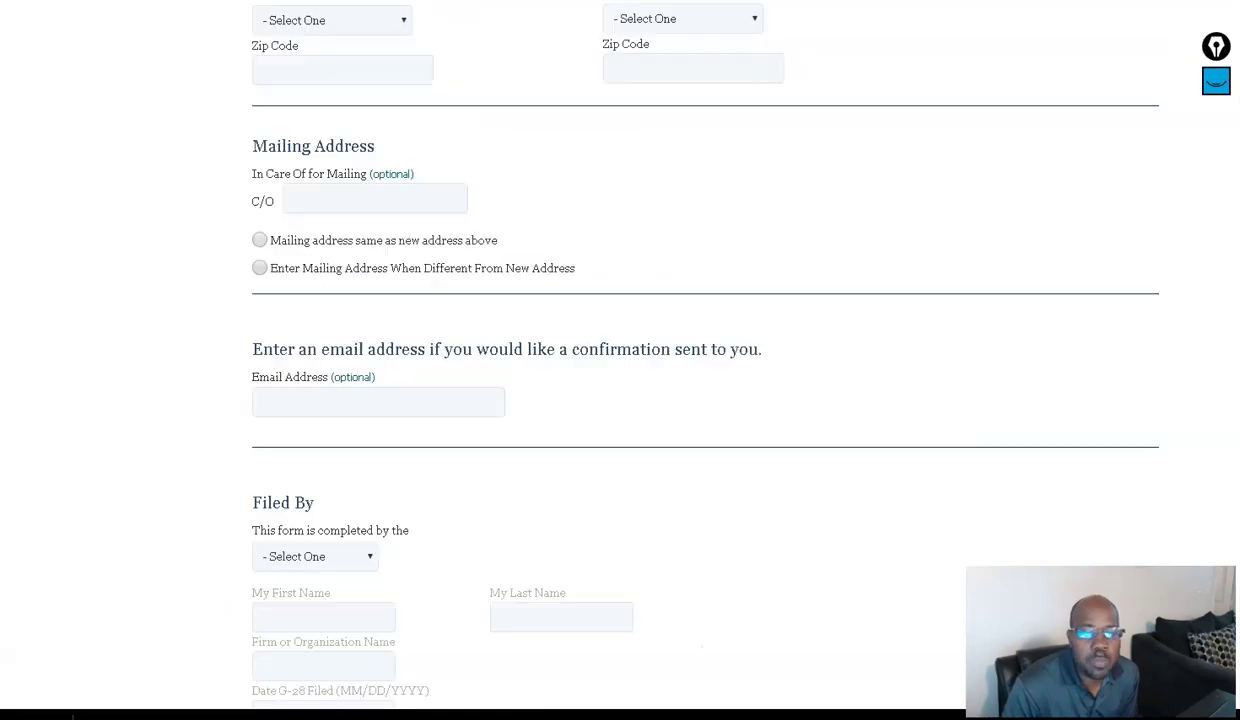
scroll(620, 360, up, 17)
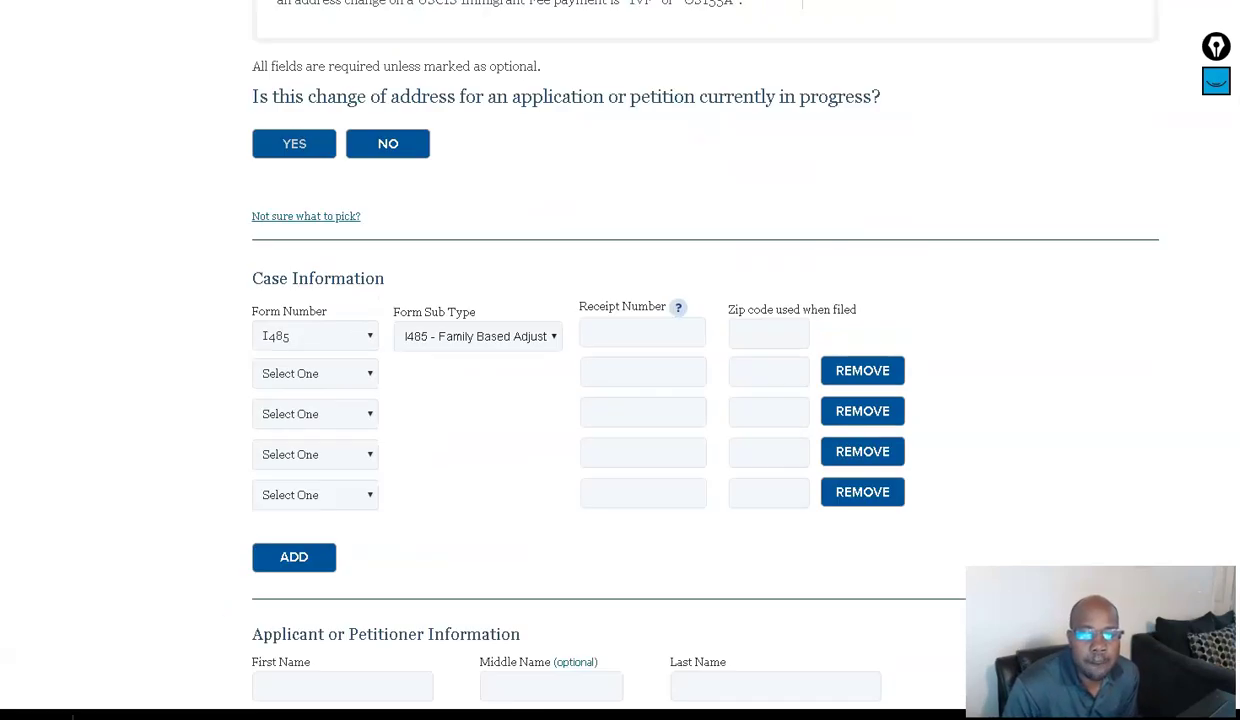